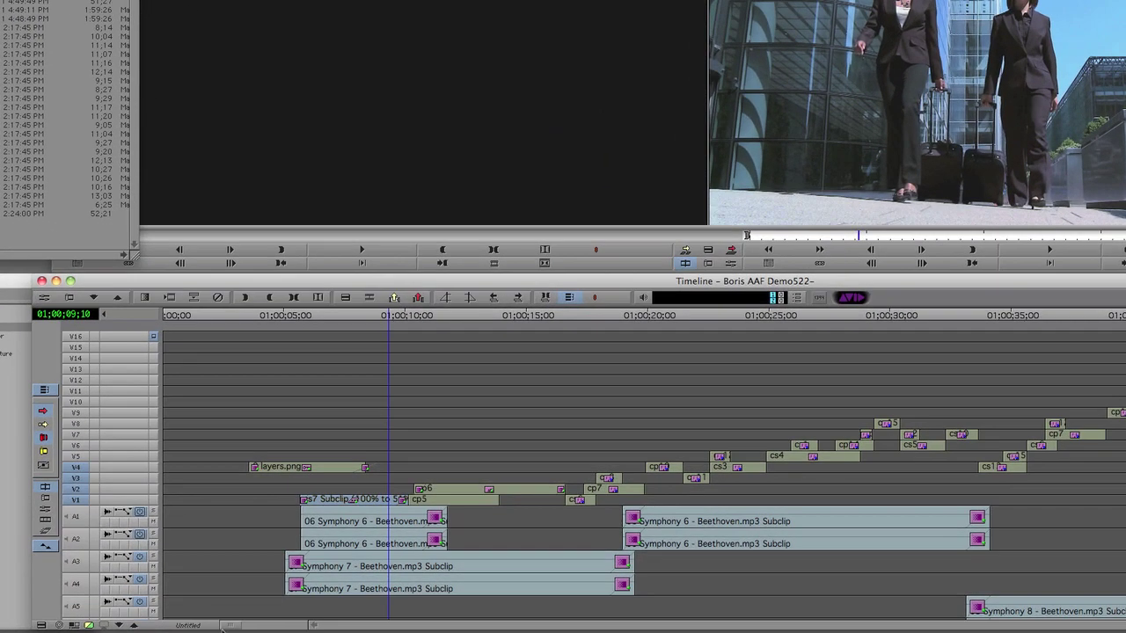
# Examine the layered clips, effects and dissolves of the Boris AAF Demo522- sequence by scrubbing through its timeline.
pyautogui.moveTo(313, 571); pyautogui.dragTo(323, 572)
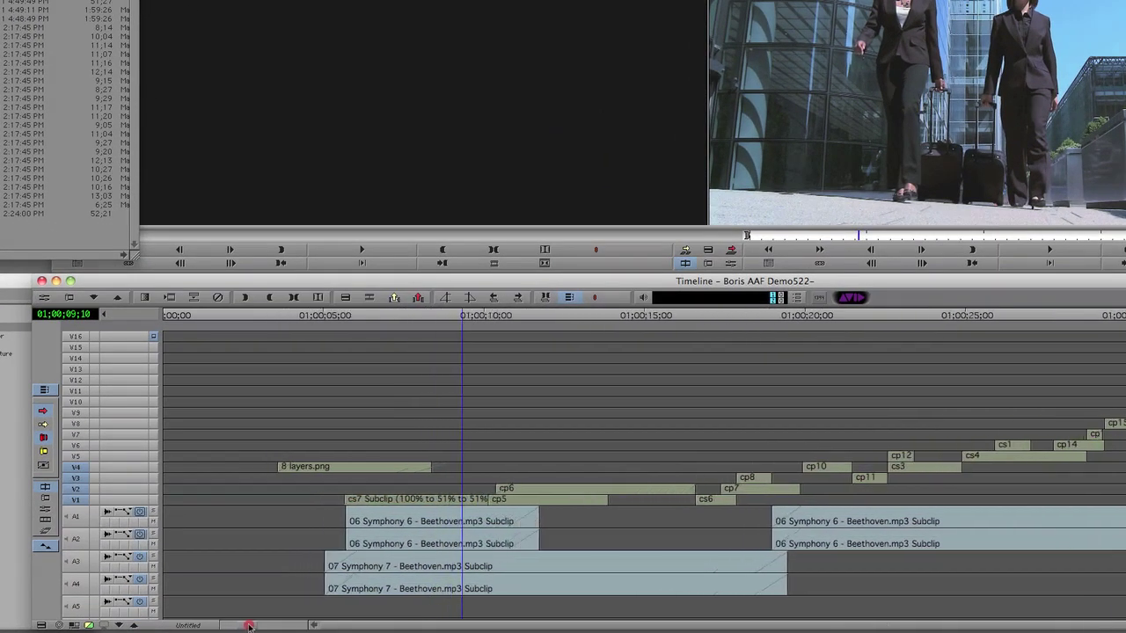
pyautogui.moveTo(249, 626); pyautogui.dragTo(258, 625)
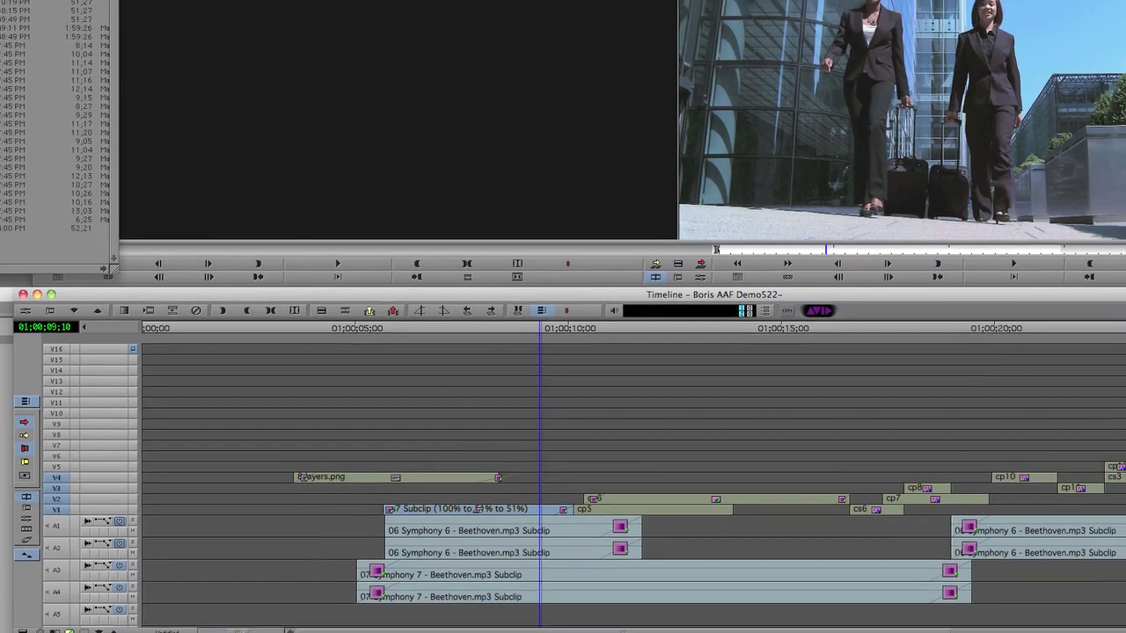
pyautogui.hotkey('ctrl', '[')
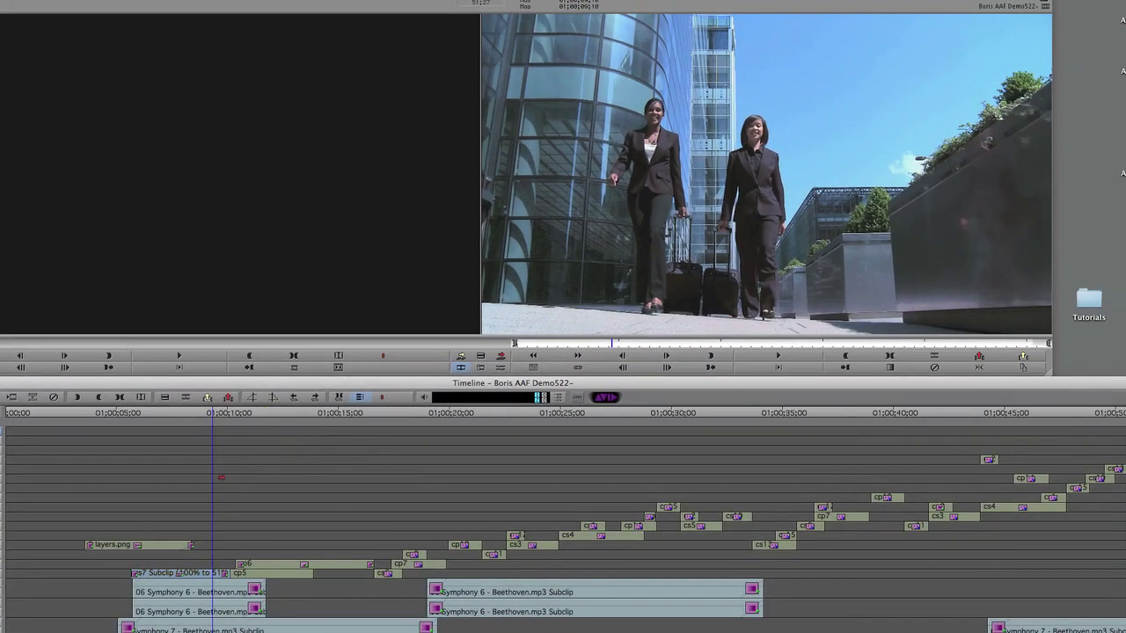
pyautogui.moveTo(218, 414)
pyautogui.mouseDown()
pyautogui.moveTo(425, 434)
pyautogui.moveTo(413, 432)
pyautogui.mouseUp()
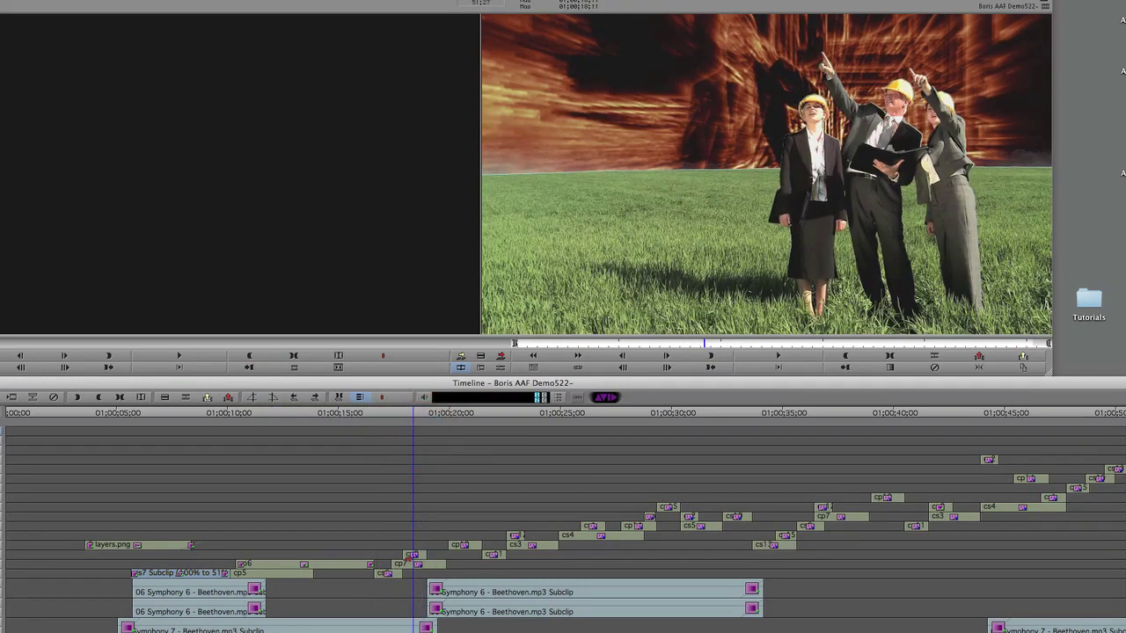
pyautogui.click(409, 554)
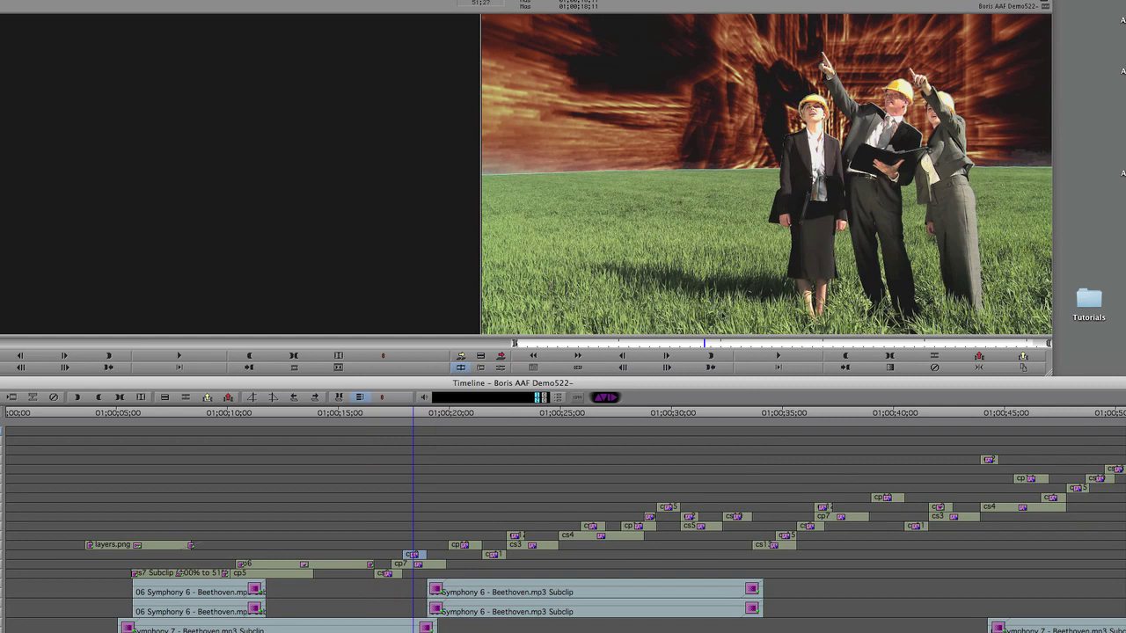
pyautogui.moveTo(414, 413); pyautogui.dragTo(942, 460)
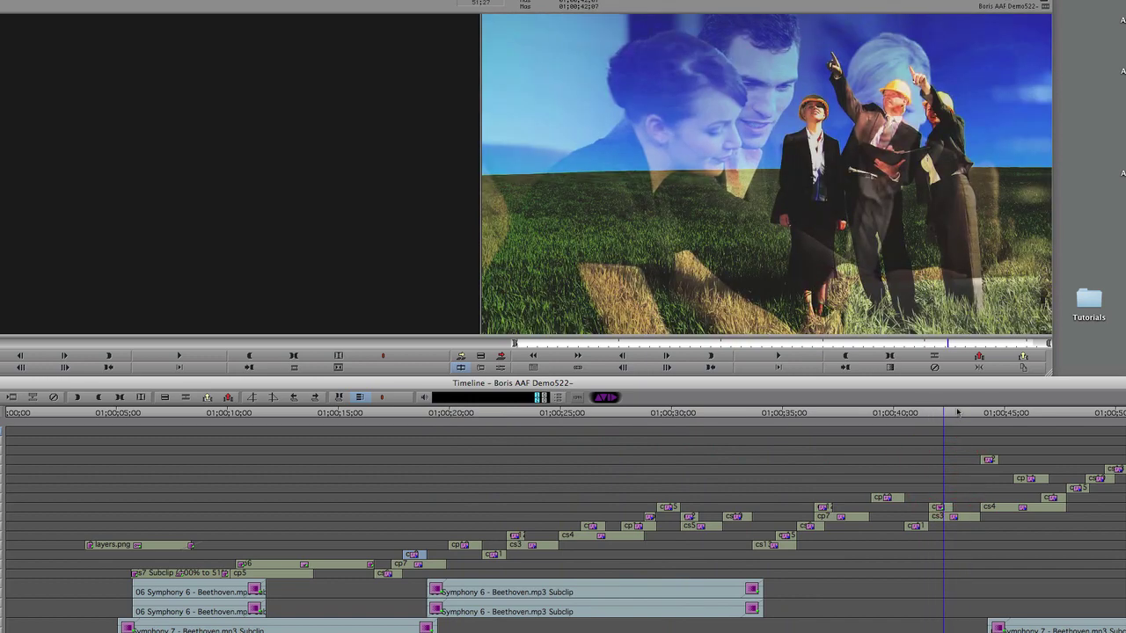
pyautogui.click(972, 413)
pyautogui.moveTo(972, 412); pyautogui.dragTo(150, 444)
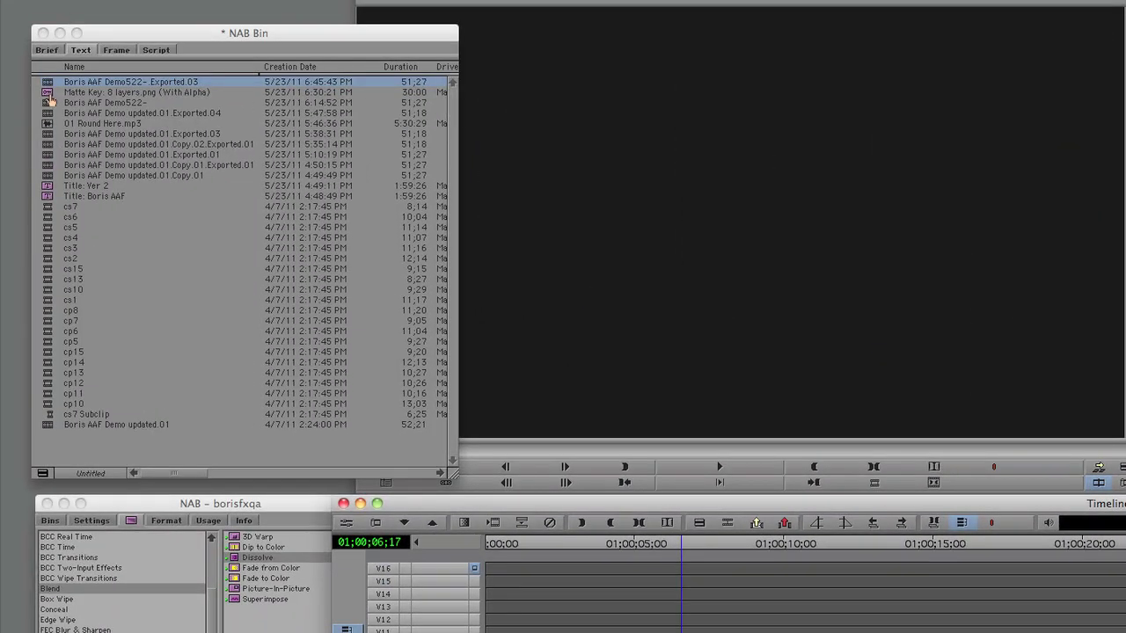
# Start an export of the Boris AAF Demo522- sequence from the NAB Bin and open its export options.
pyautogui.click(49, 104)
pyautogui.rightClick(48, 104)
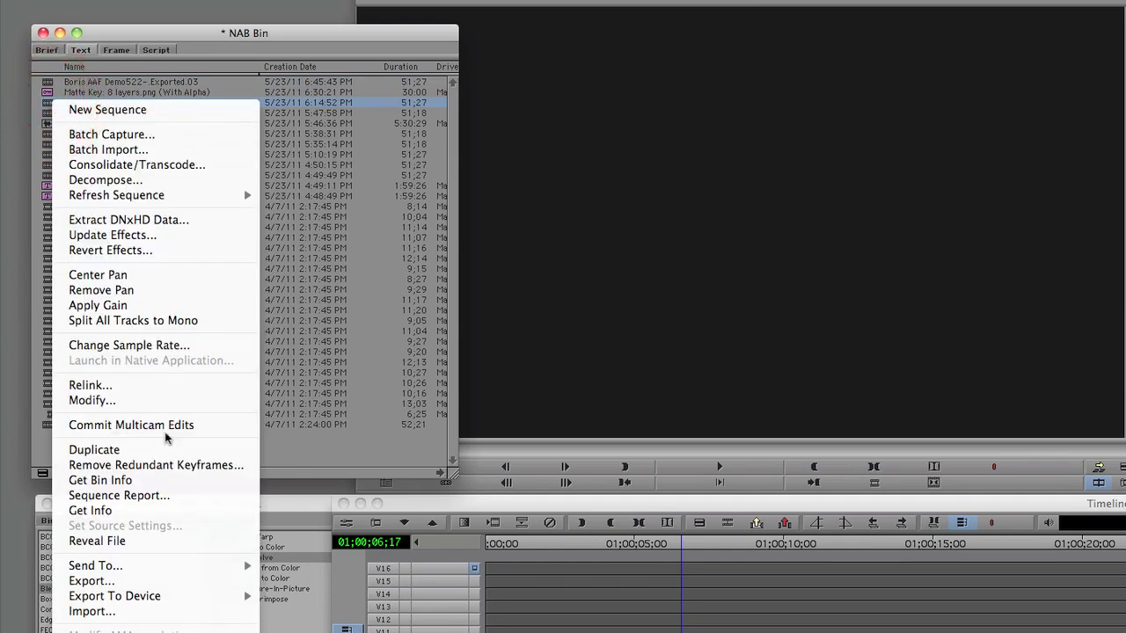
pyautogui.click(91, 580)
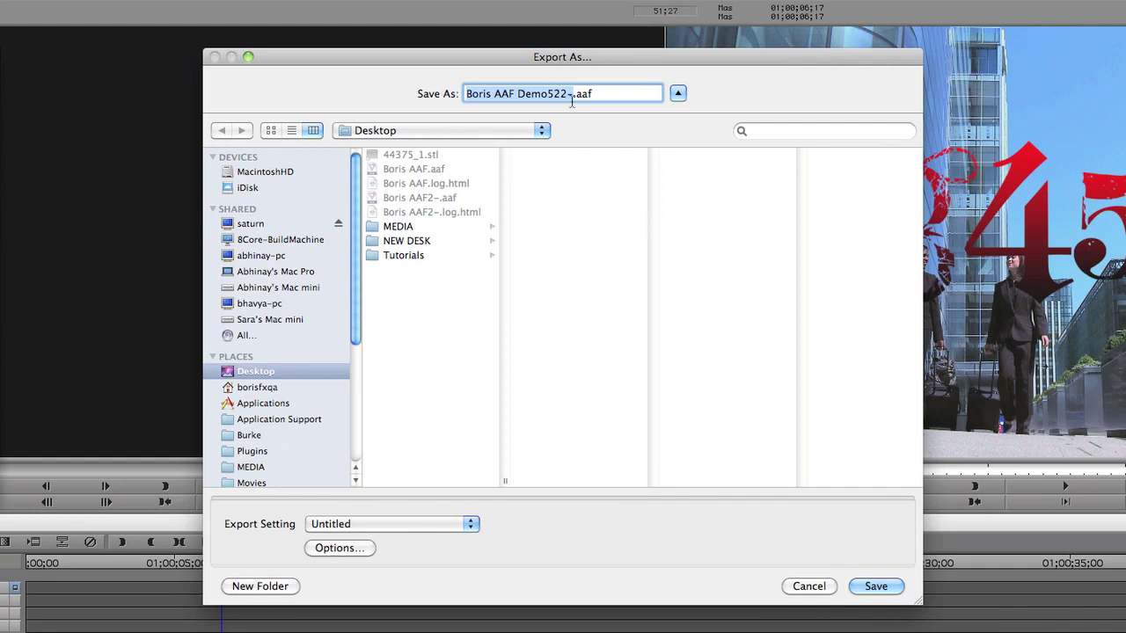
pyautogui.click(590, 93)
pyautogui.click(331, 547)
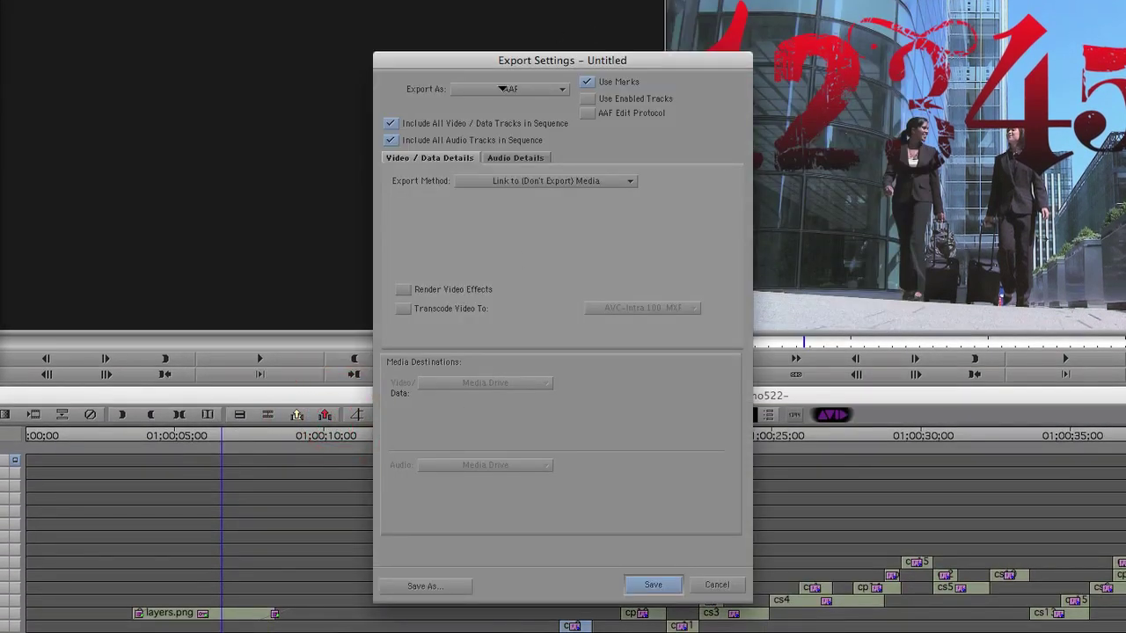
# Choose AAF as the export format, check the audio and video details for linking to media, and save the export settings.
pyautogui.click(502, 89)
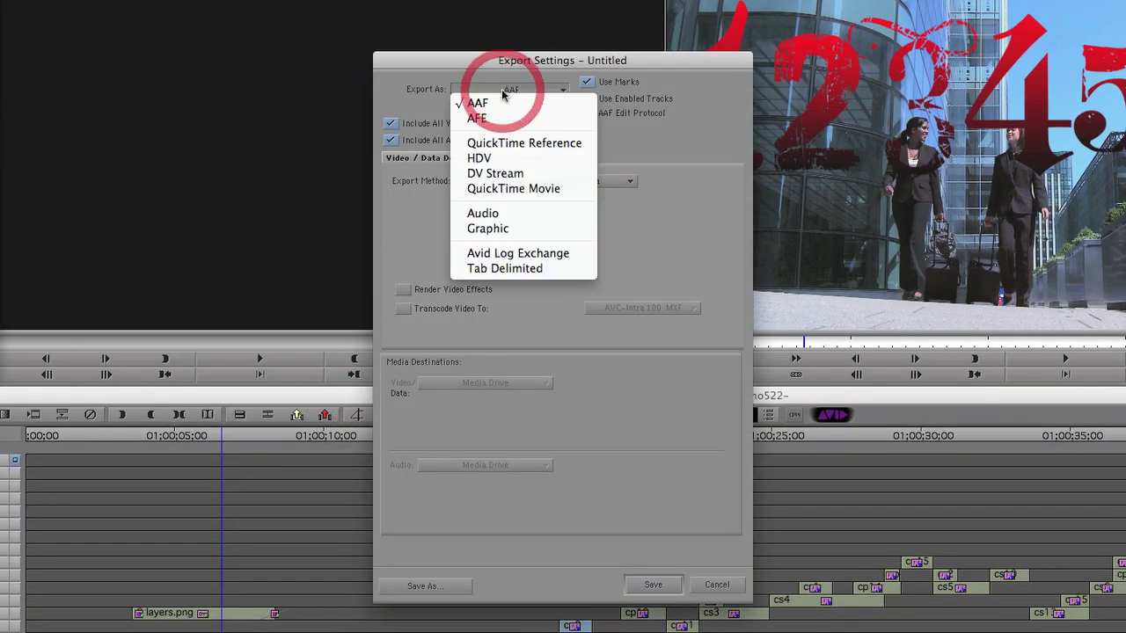
pyautogui.click(497, 104)
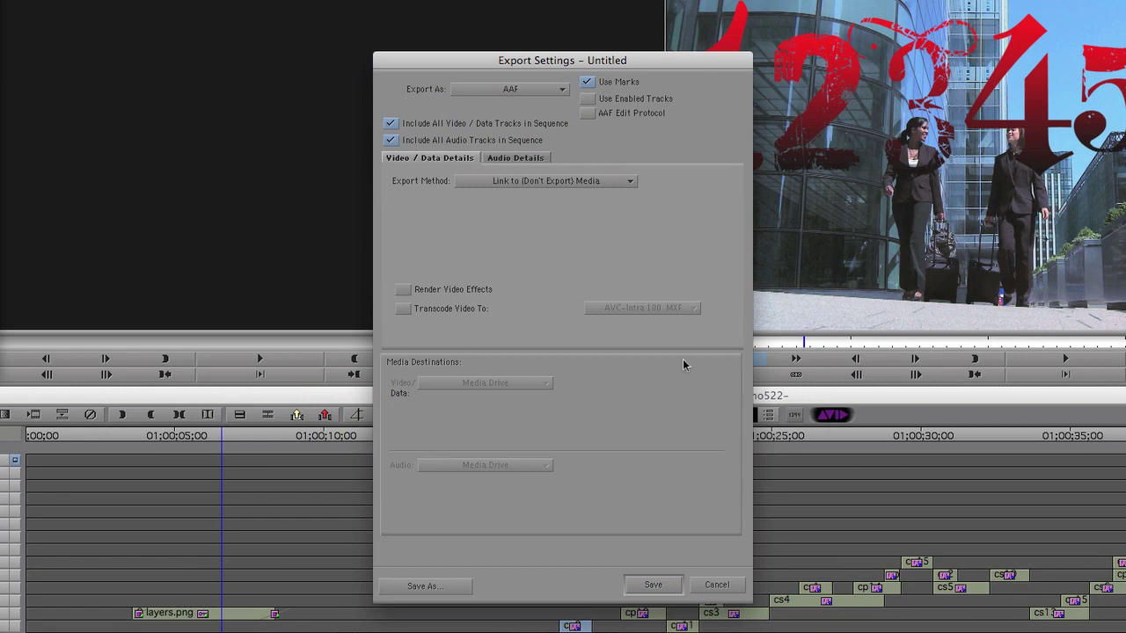
pyautogui.click(508, 159)
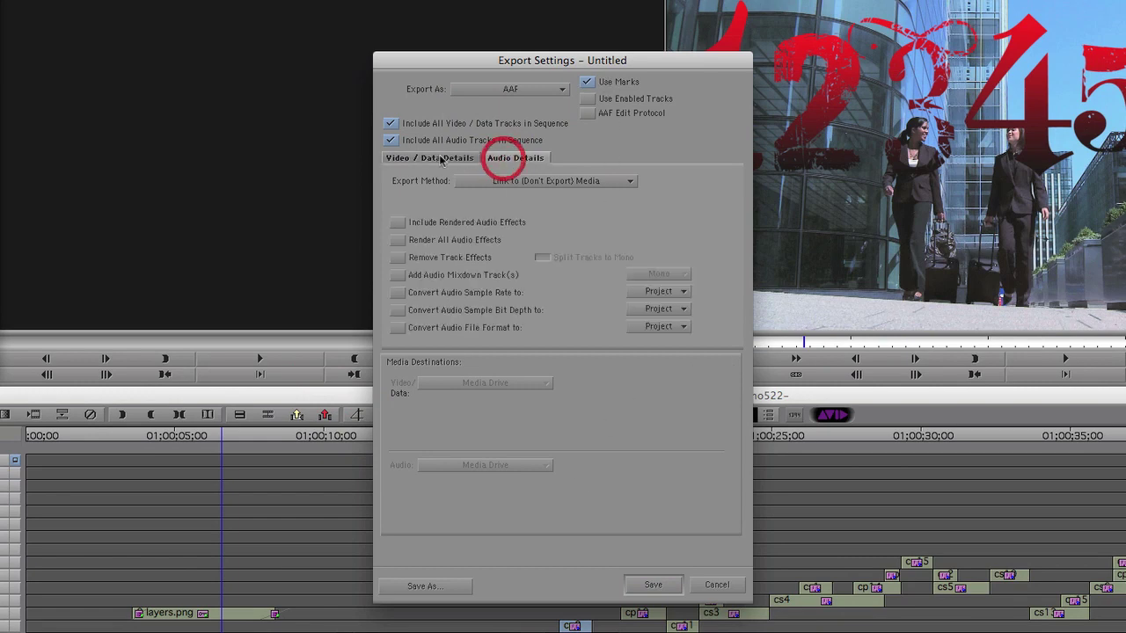
pyautogui.click(431, 159)
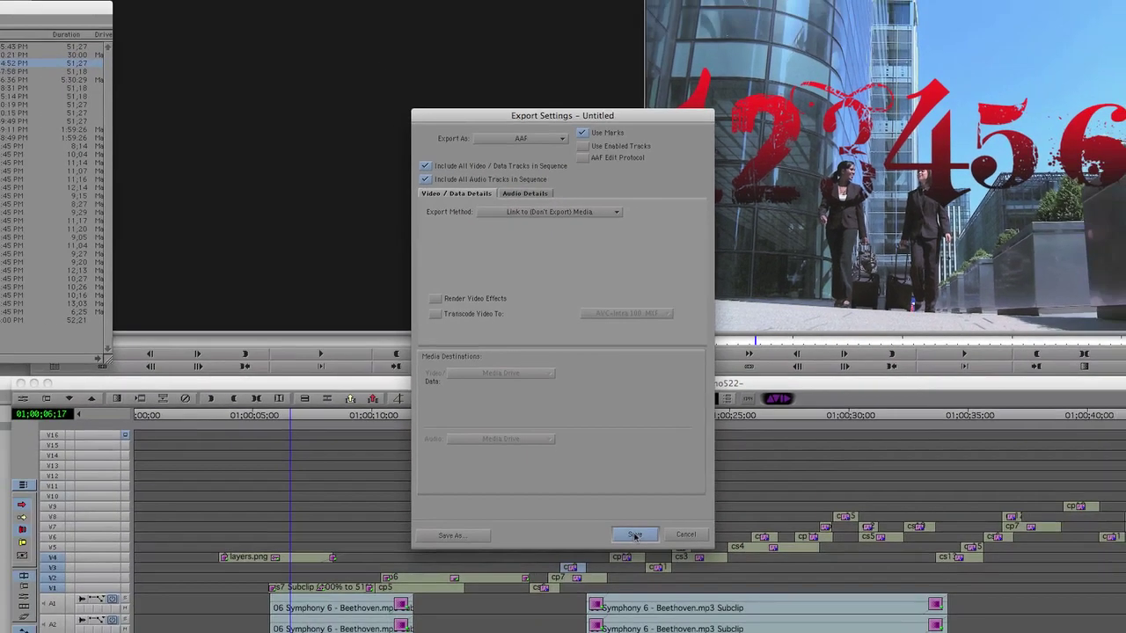
pyautogui.click(634, 535)
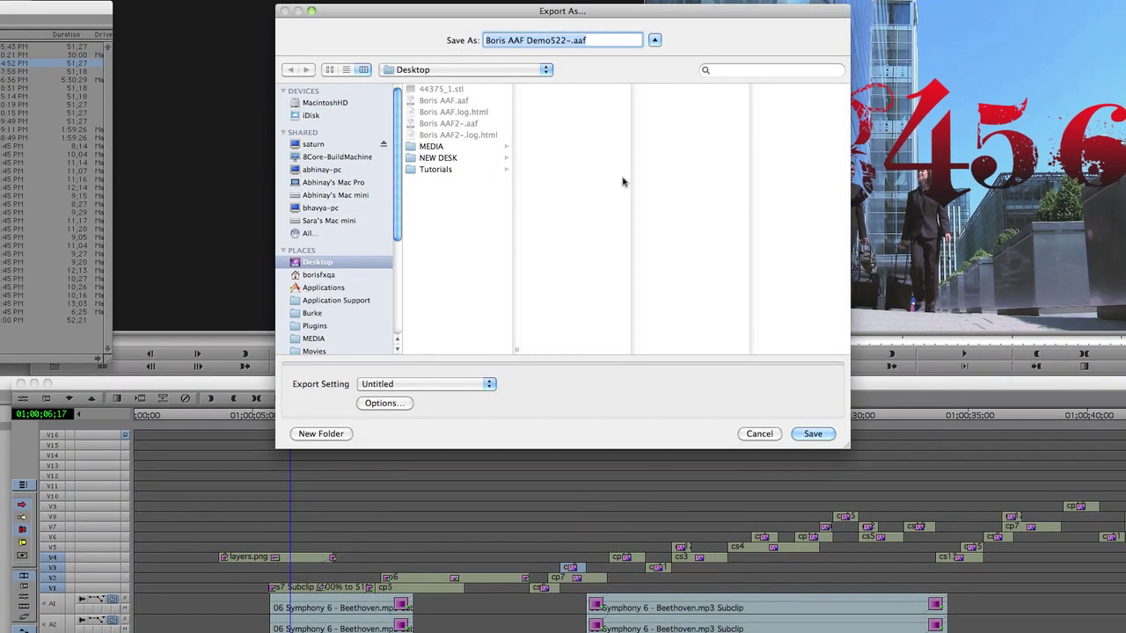
# Name the export file Boris AAF XML-.aaf and save it to the Desktop.
pyautogui.click(521, 42)
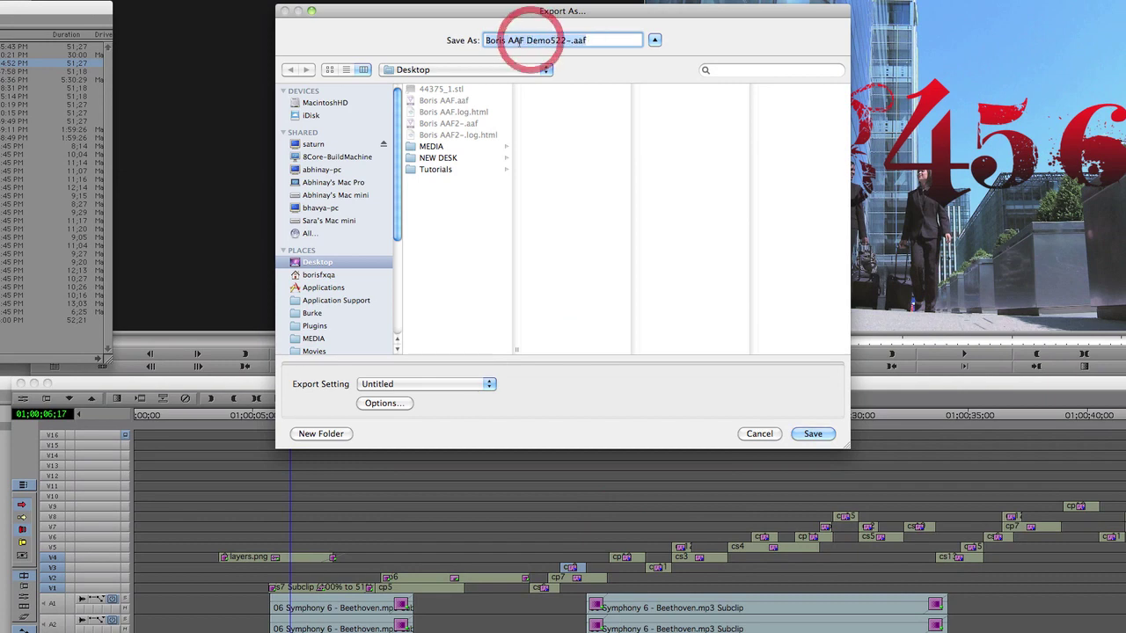
pyautogui.press('Delete')
pyautogui.press('Delete')
pyautogui.press('Delete')
pyautogui.press('Delete')
pyautogui.press('Delete')
pyautogui.press('Delete')
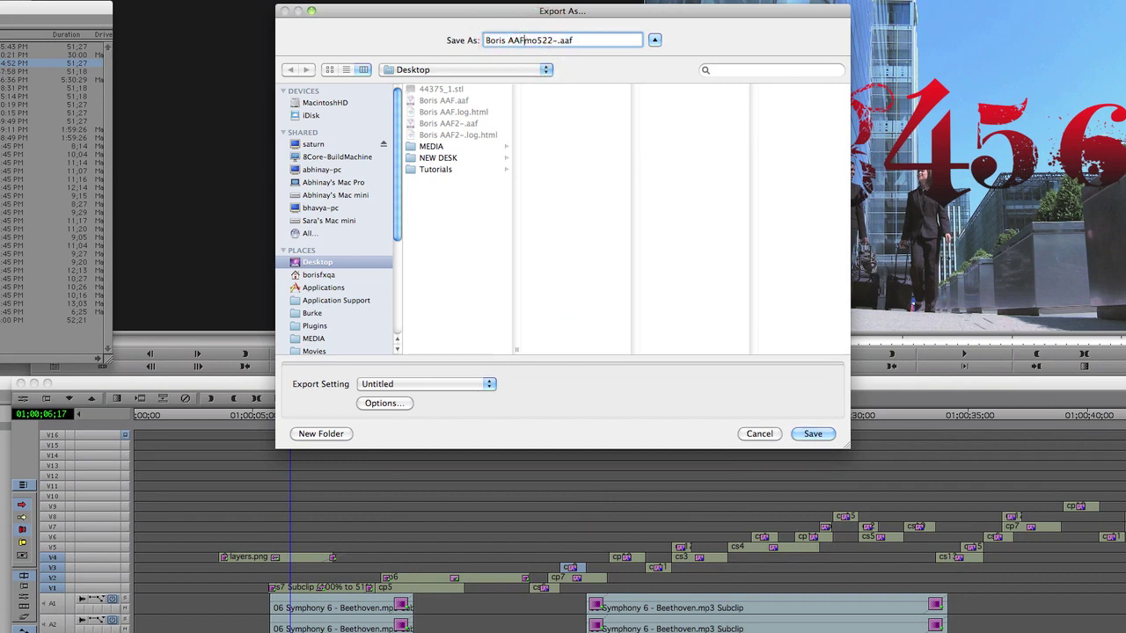
pyautogui.press('Delete')
pyautogui.press('Delete')
pyautogui.write('XML')
pyautogui.click(813, 434)
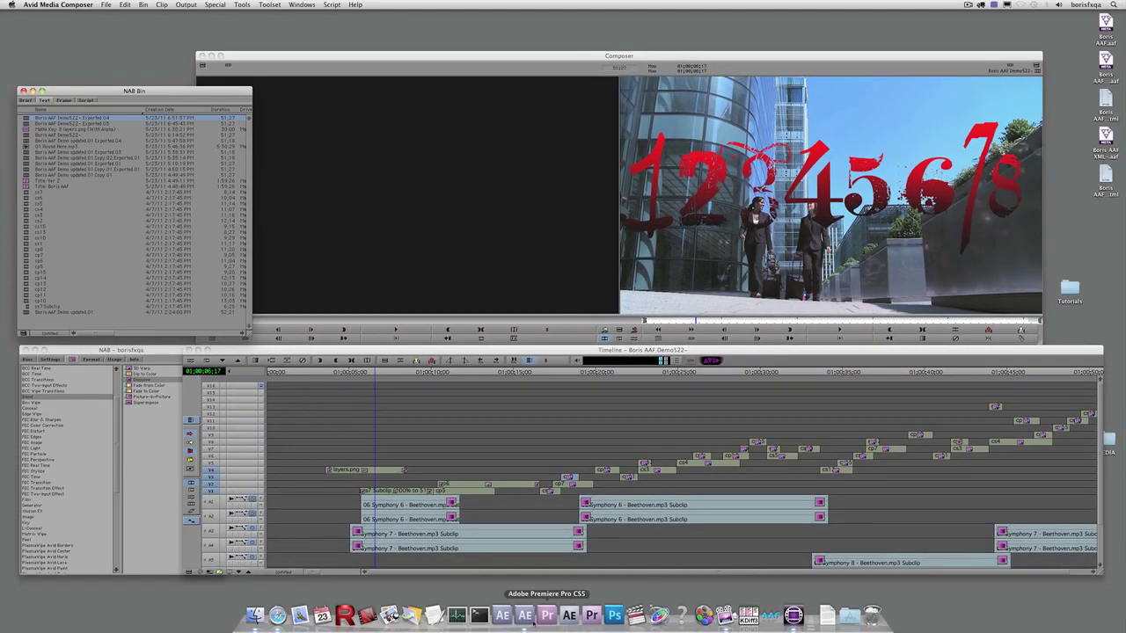
# Switch to After Effects, start an Avid AAF import via Boris AAF Transfer, and select Boris AAF XML-.aaf on the Desktop.
pyautogui.click(524, 615)
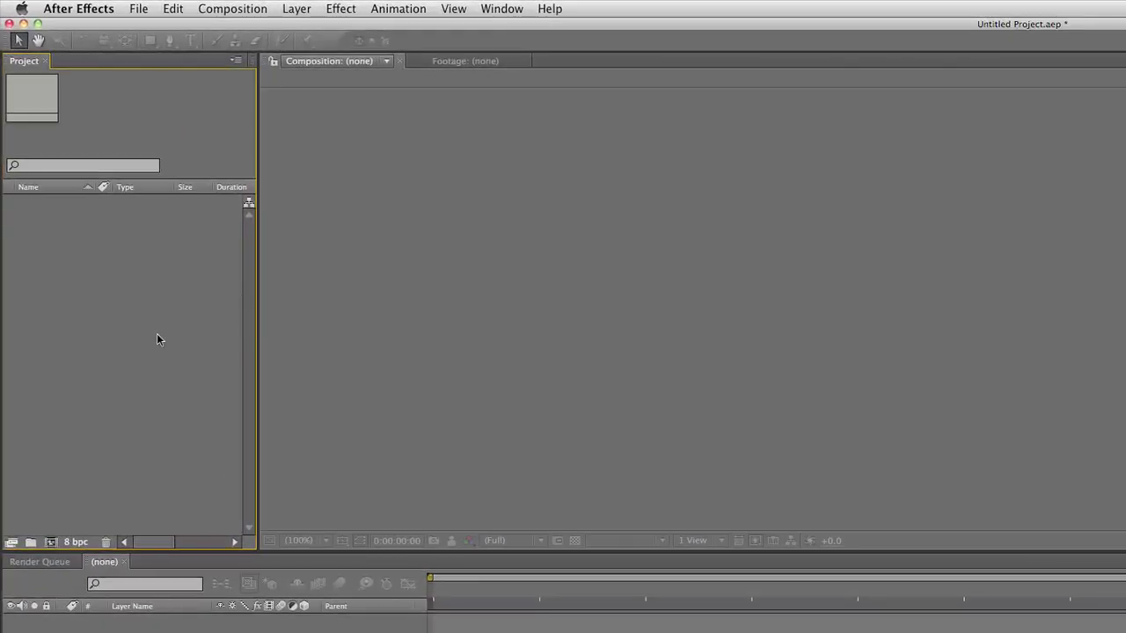
pyautogui.click(158, 334)
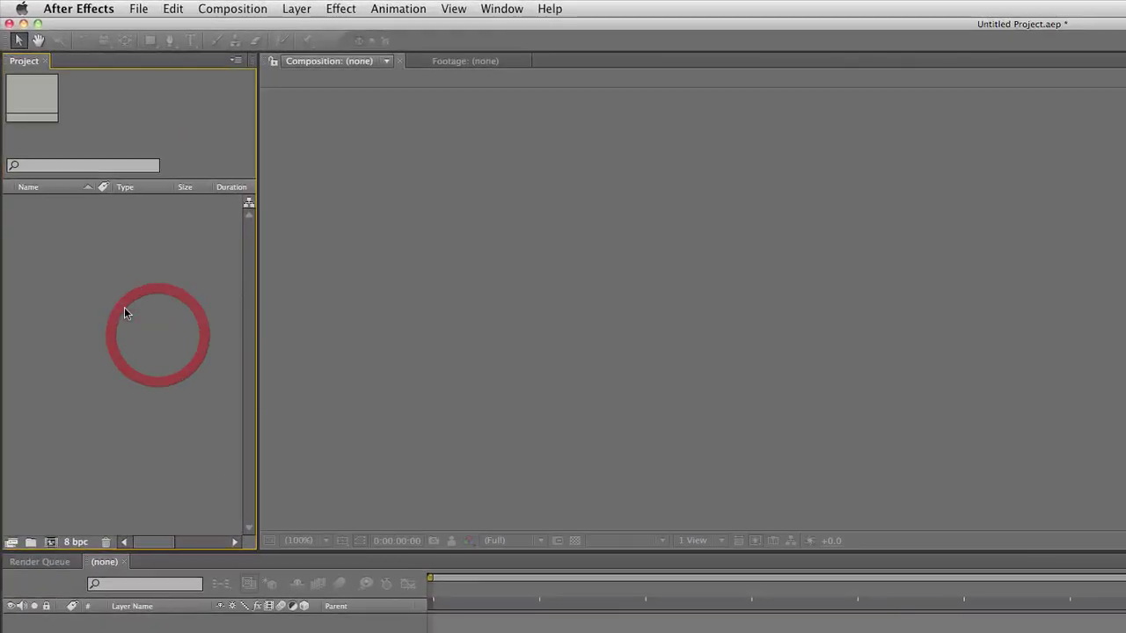
pyautogui.rightClick(124, 312)
pyautogui.moveTo(162, 368)
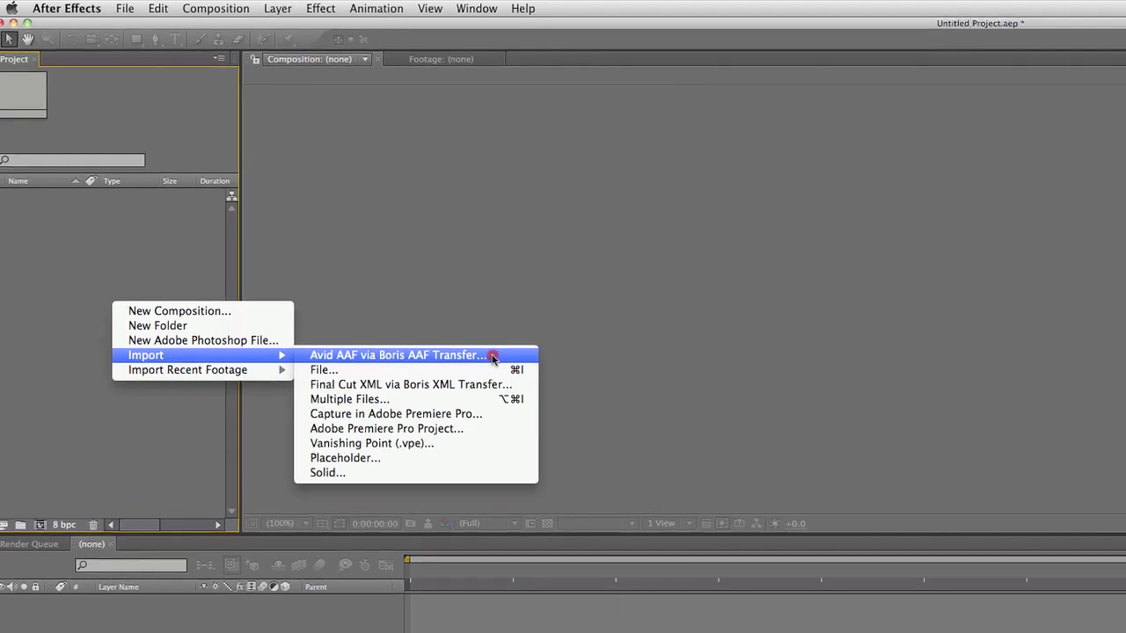
pyautogui.click(517, 365)
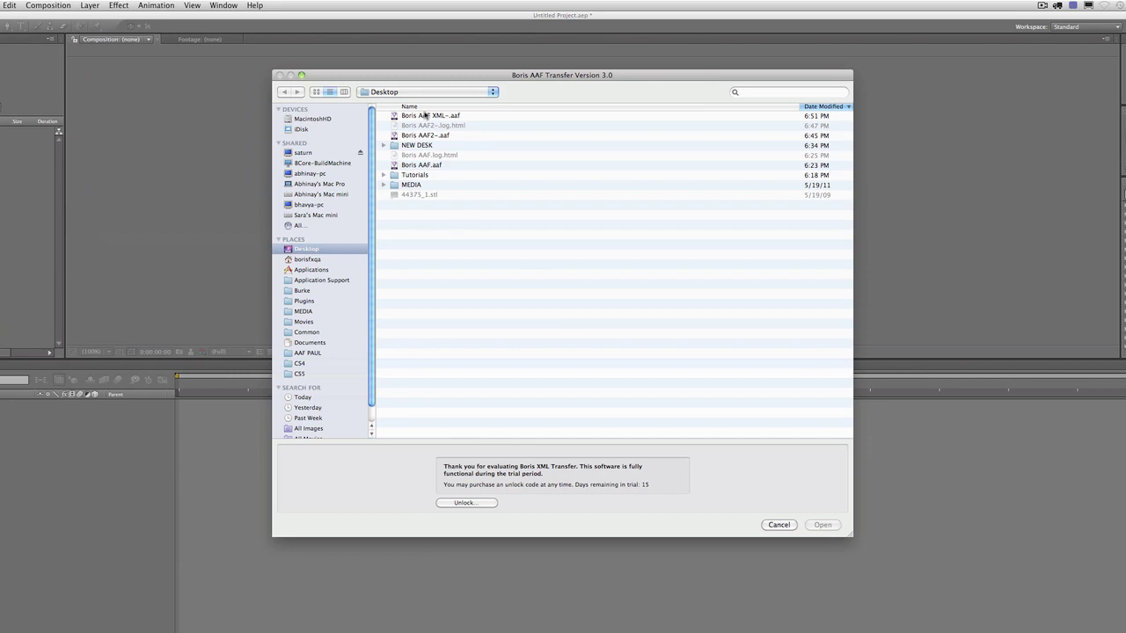
pyautogui.click(426, 115)
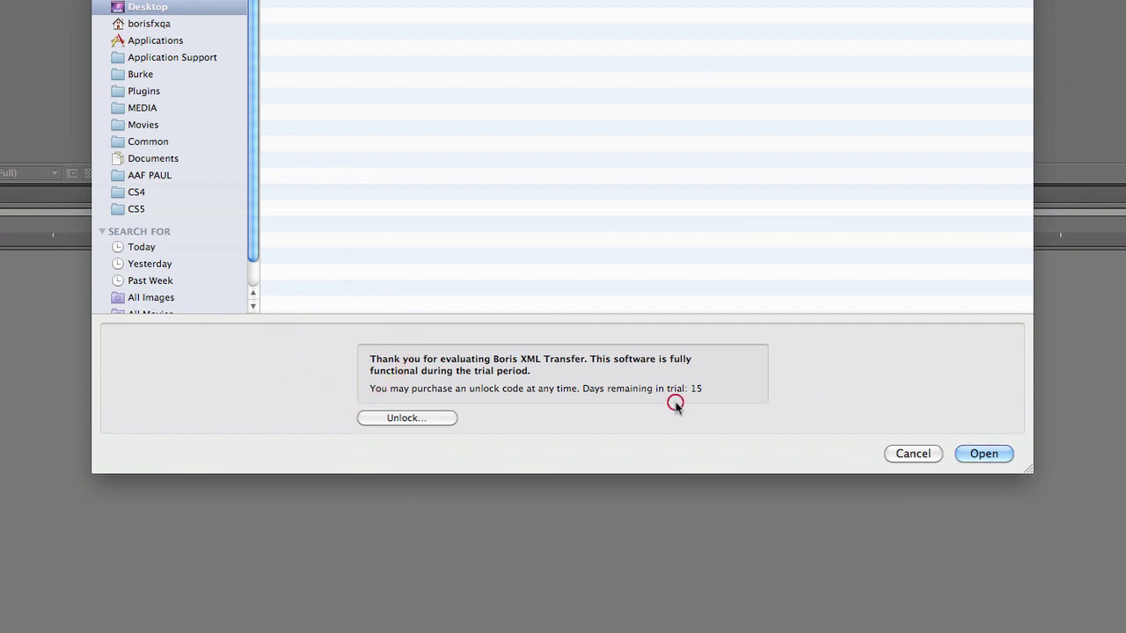
# Look over the product ID, unlock code and purchase options in the unlock dialog, and cancel it.
pyautogui.click(427, 417)
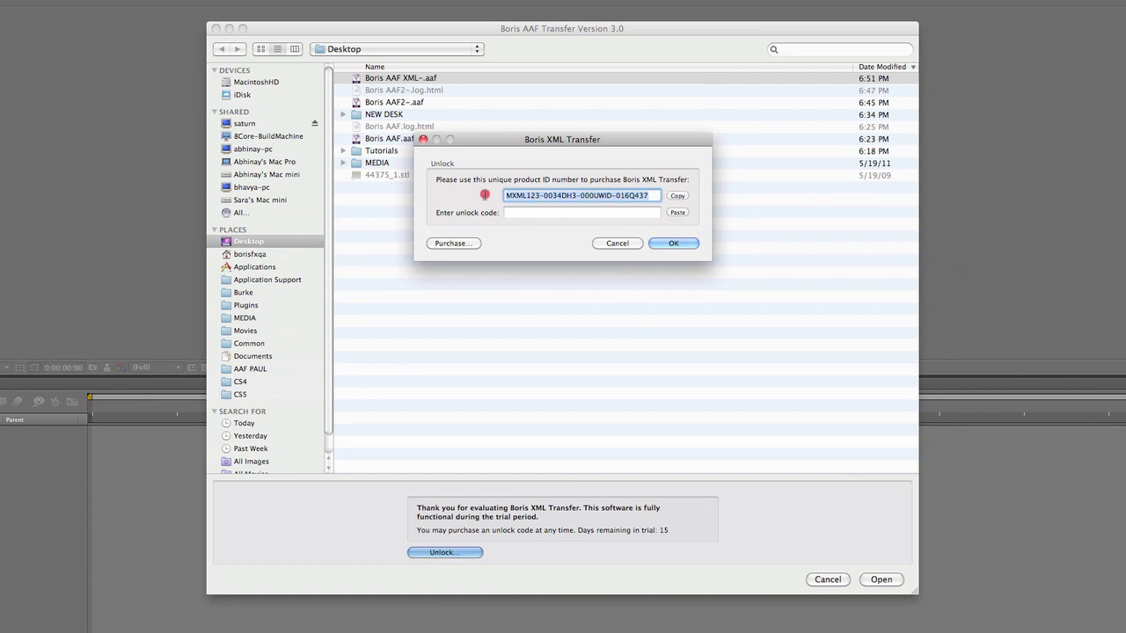
pyautogui.moveTo(486, 196); pyautogui.dragTo(644, 195)
pyautogui.click(542, 212)
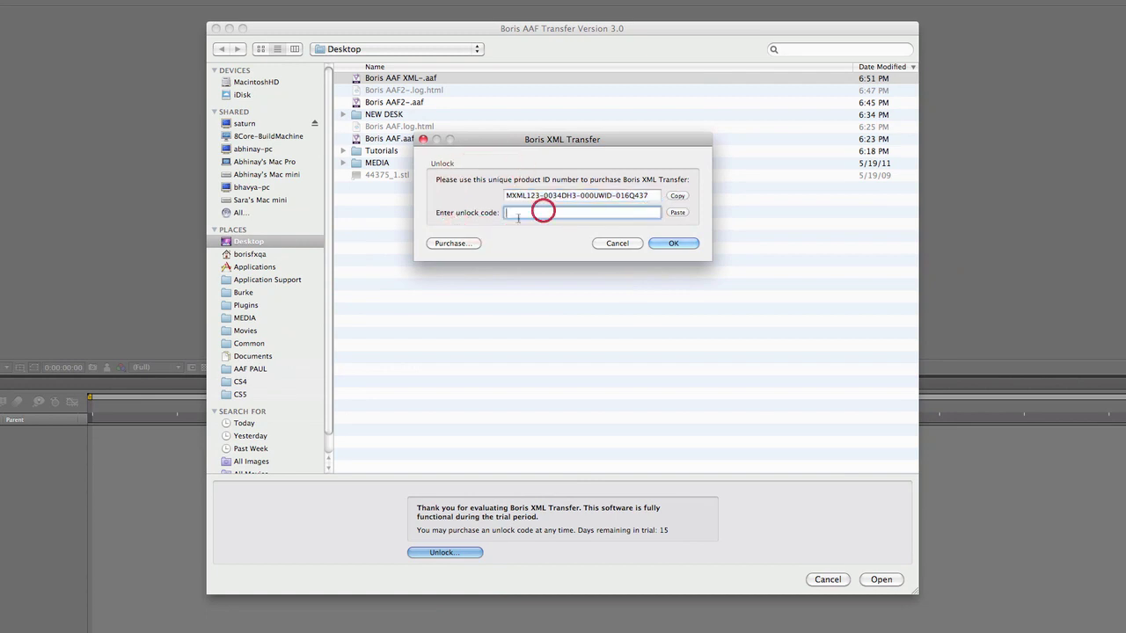
pyautogui.click(465, 245)
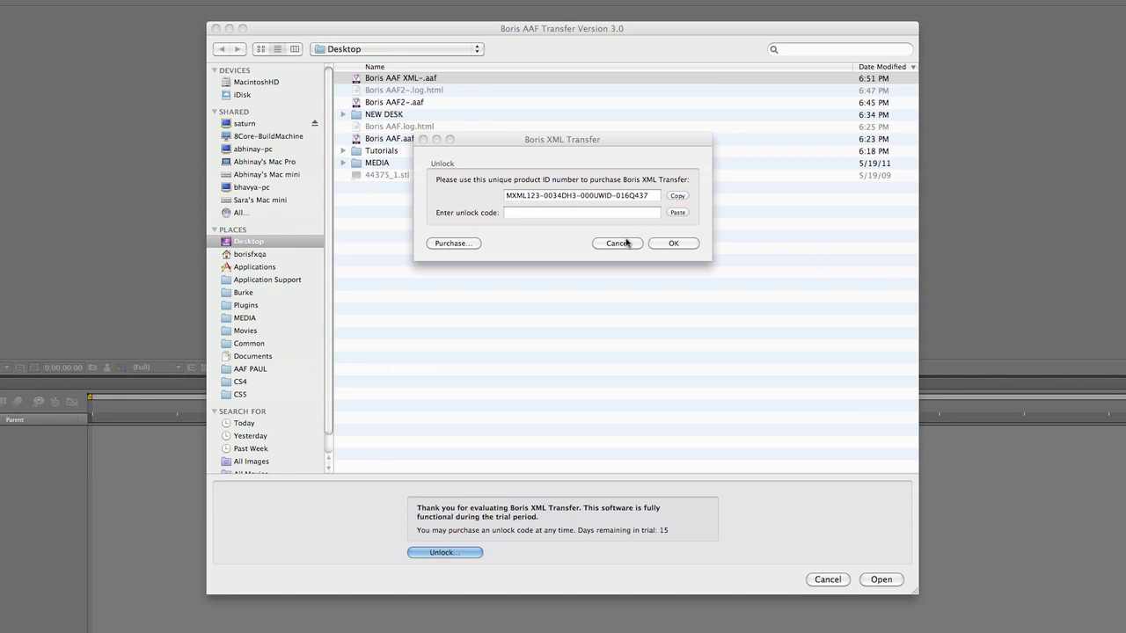
pyautogui.click(627, 243)
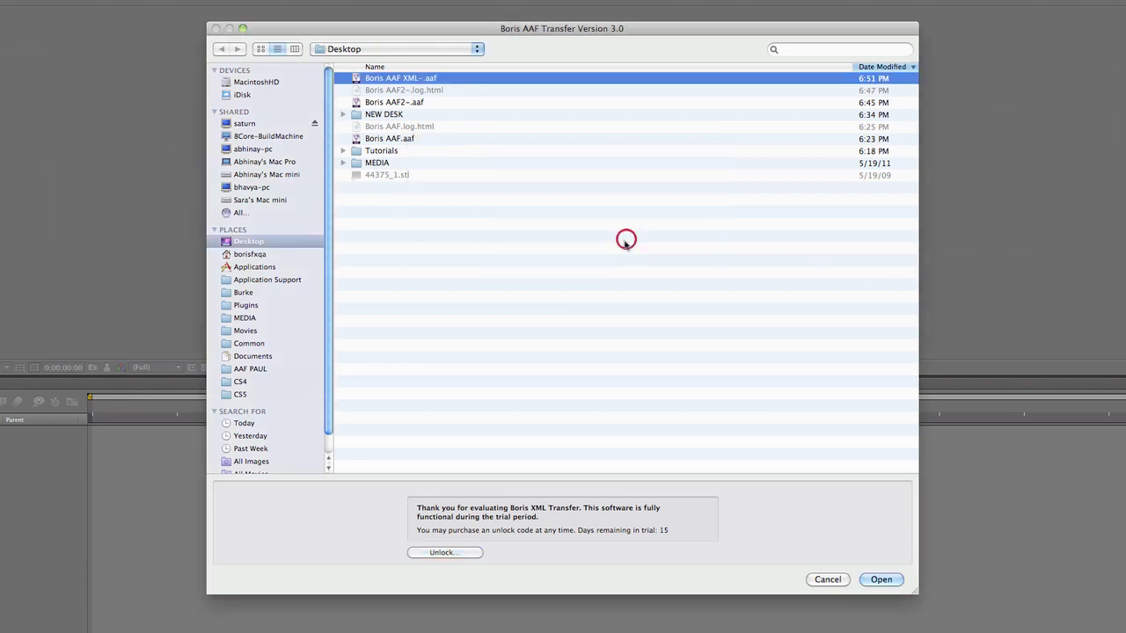
# Open Boris AAF XML-.aaf for transfer and review its composition, layer and effects import settings.
pyautogui.doubleClick(378, 78)
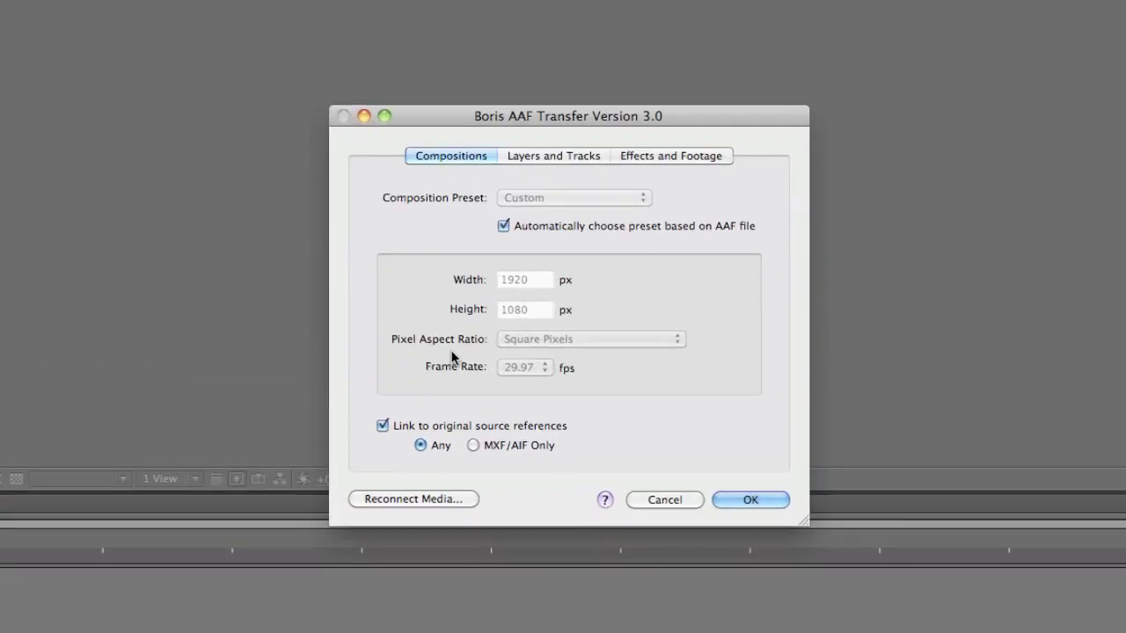
pyautogui.click(573, 154)
pyautogui.click(661, 156)
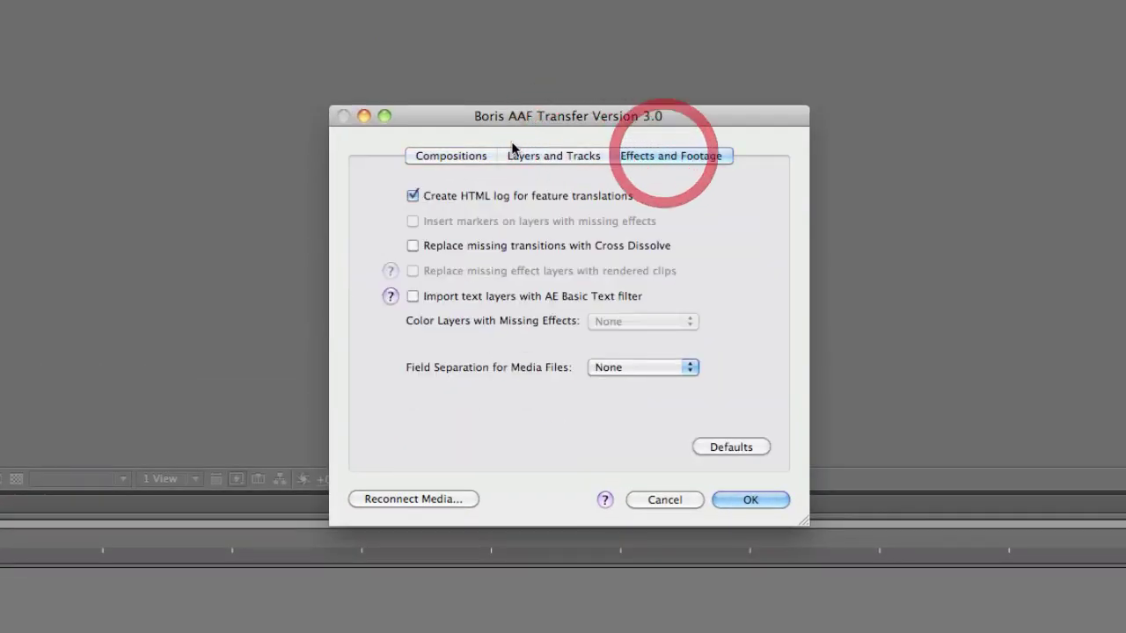
pyautogui.click(468, 156)
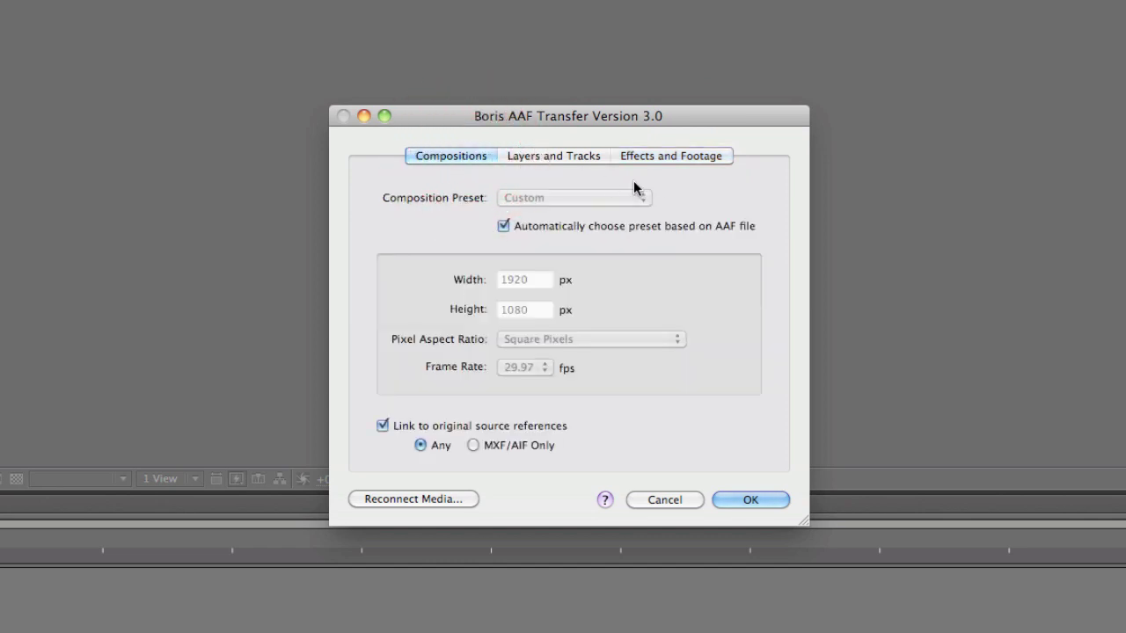
pyautogui.click(655, 159)
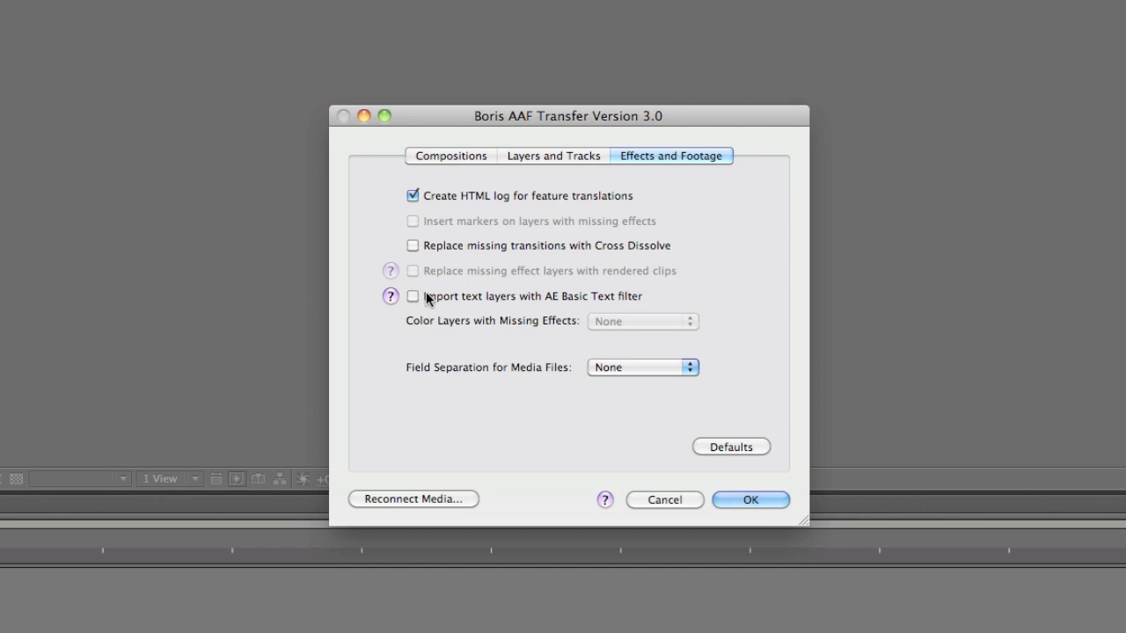
# Examine the Layers and Tracks options, including the alternate track colors and placing video tracks in pre-compositions.
pyautogui.click(528, 158)
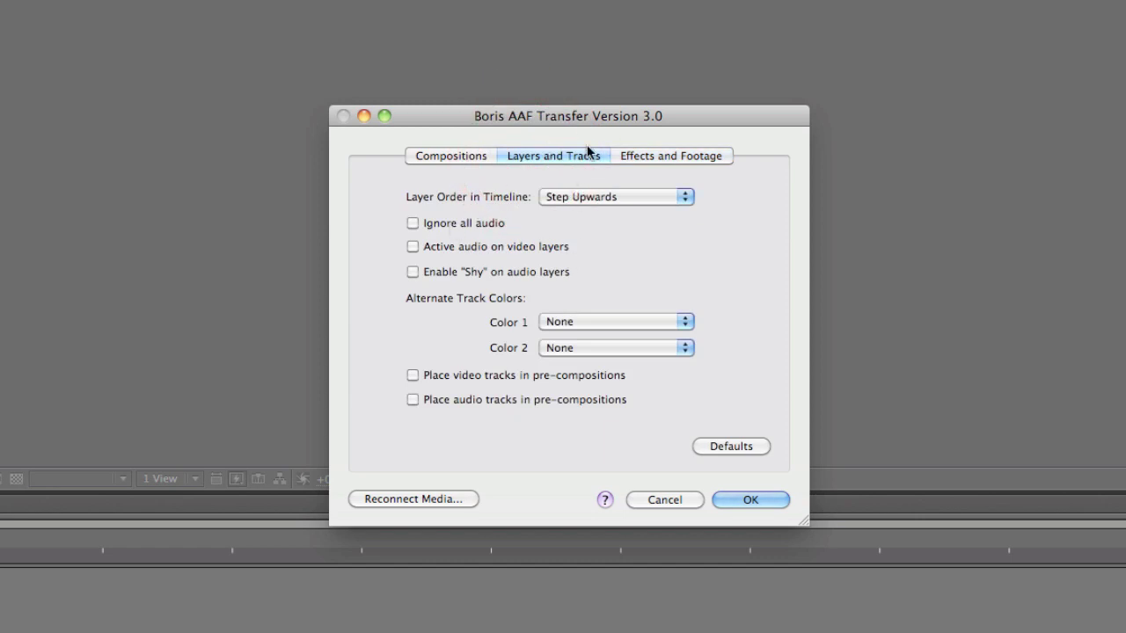
pyautogui.click(586, 330)
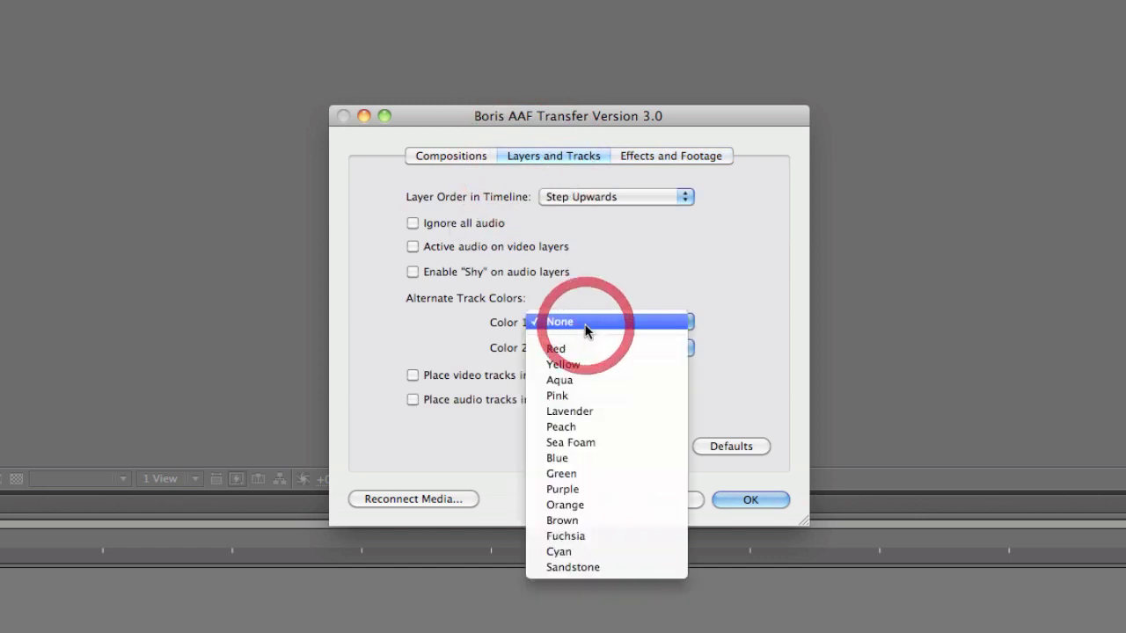
pyautogui.click(460, 327)
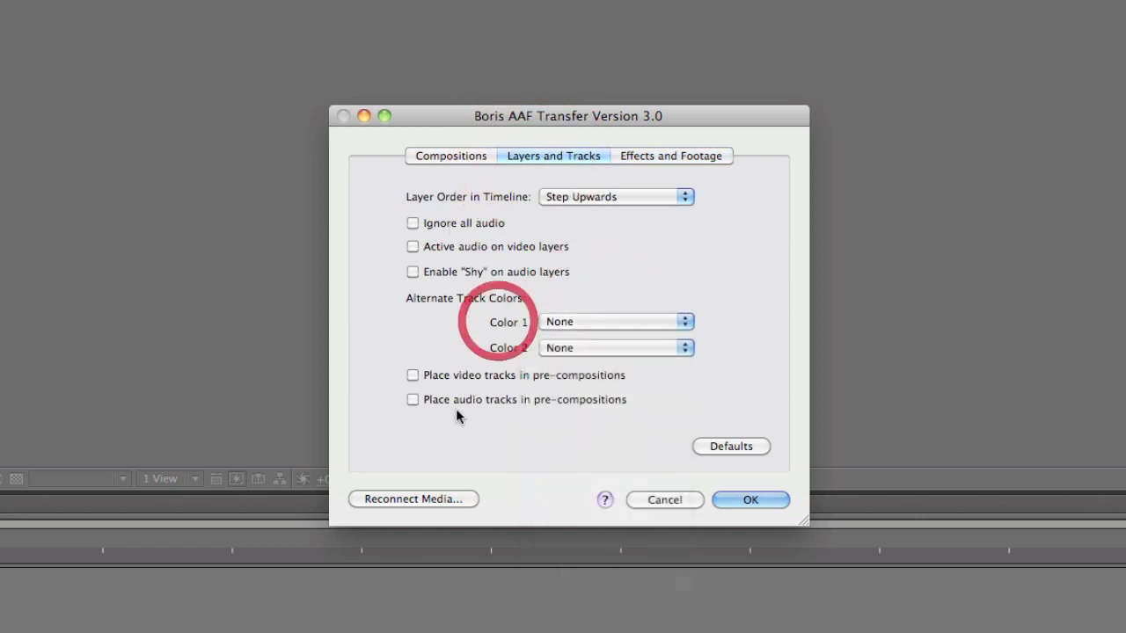
pyautogui.click(412, 376)
pyautogui.click(412, 376)
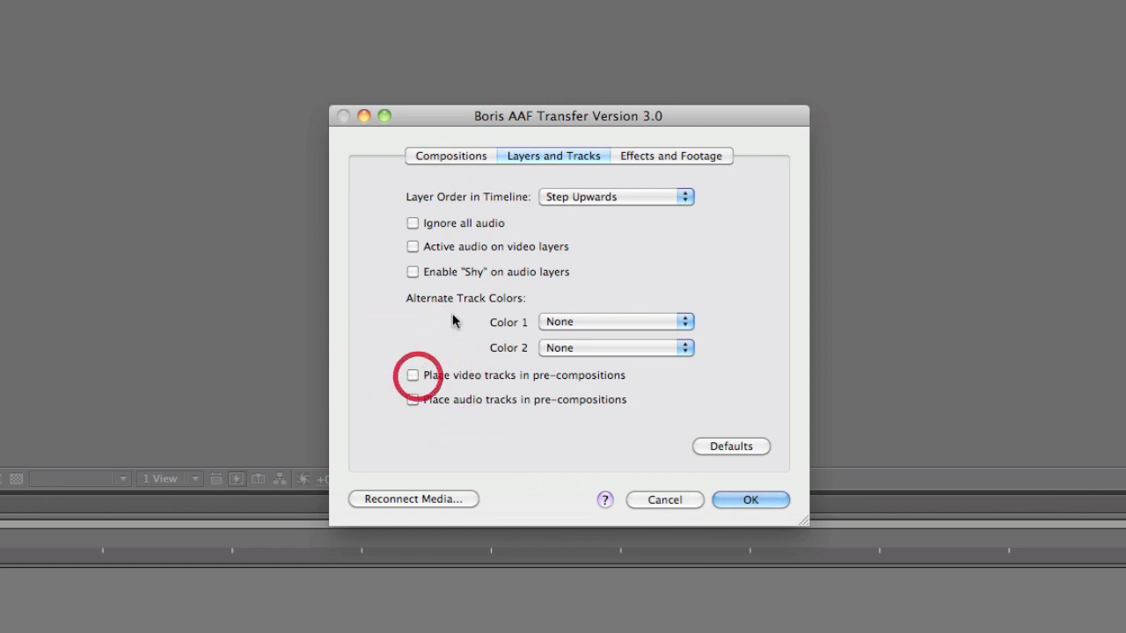
# Keep the layer order as Step Upwards, link to original source references with Any, and run the AAF import.
pyautogui.click(596, 193)
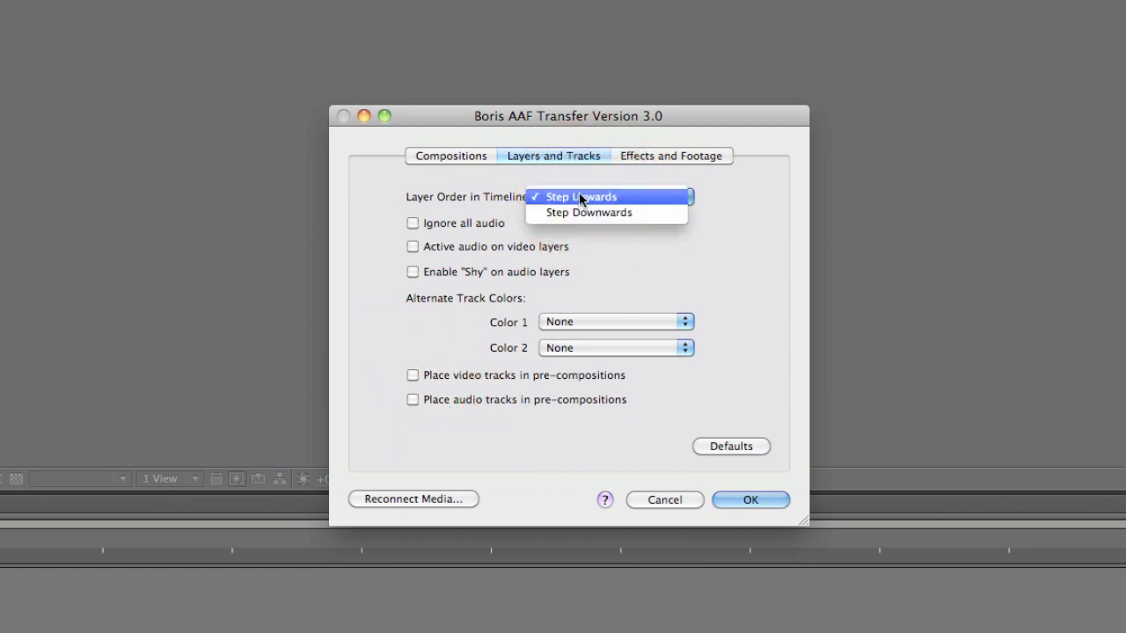
pyautogui.click(435, 192)
pyautogui.click(451, 157)
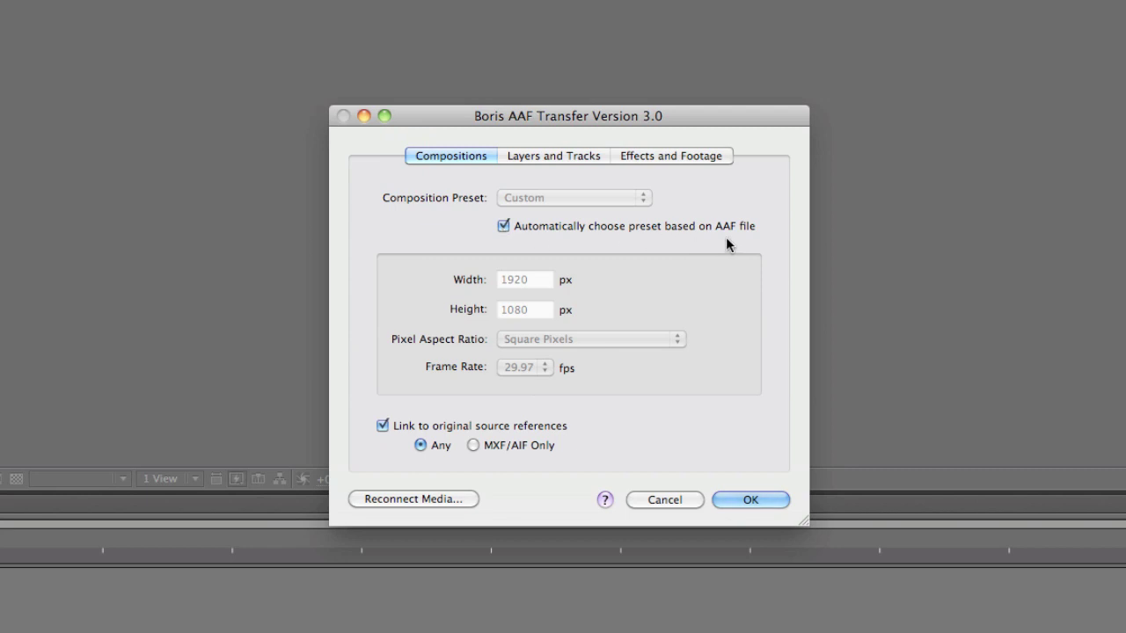
pyautogui.click(476, 445)
pyautogui.click(421, 446)
pyautogui.click(750, 499)
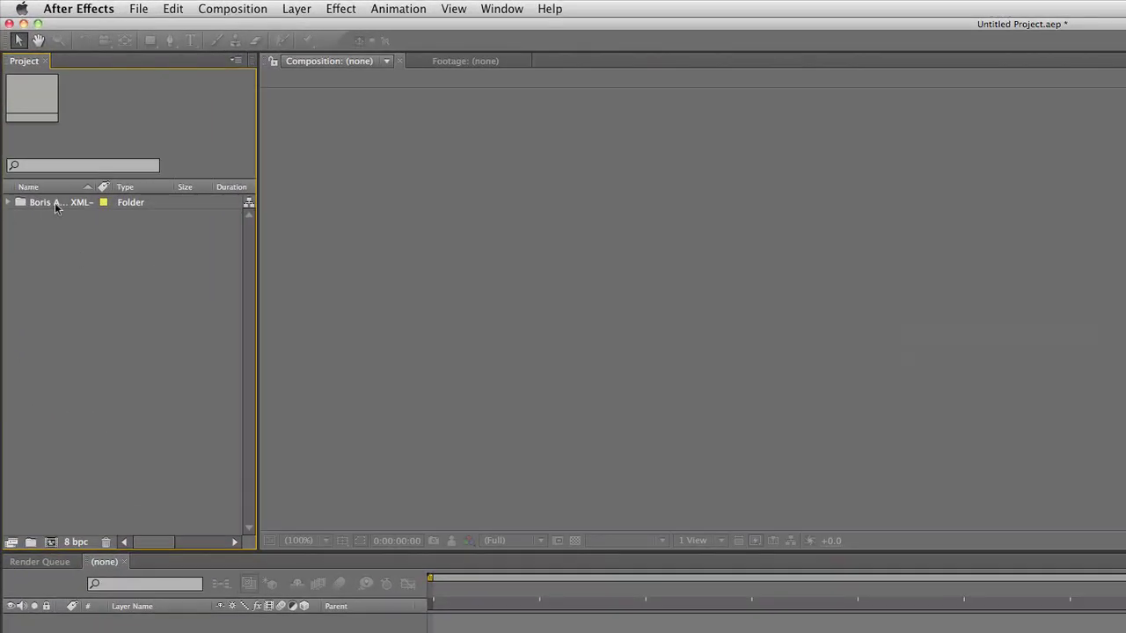
# Expand the imported Boris AAF XML- folder and its exported subfolder, and open the Boris AAF Demo522-.Exported.04 composition.
pyautogui.click(55, 203)
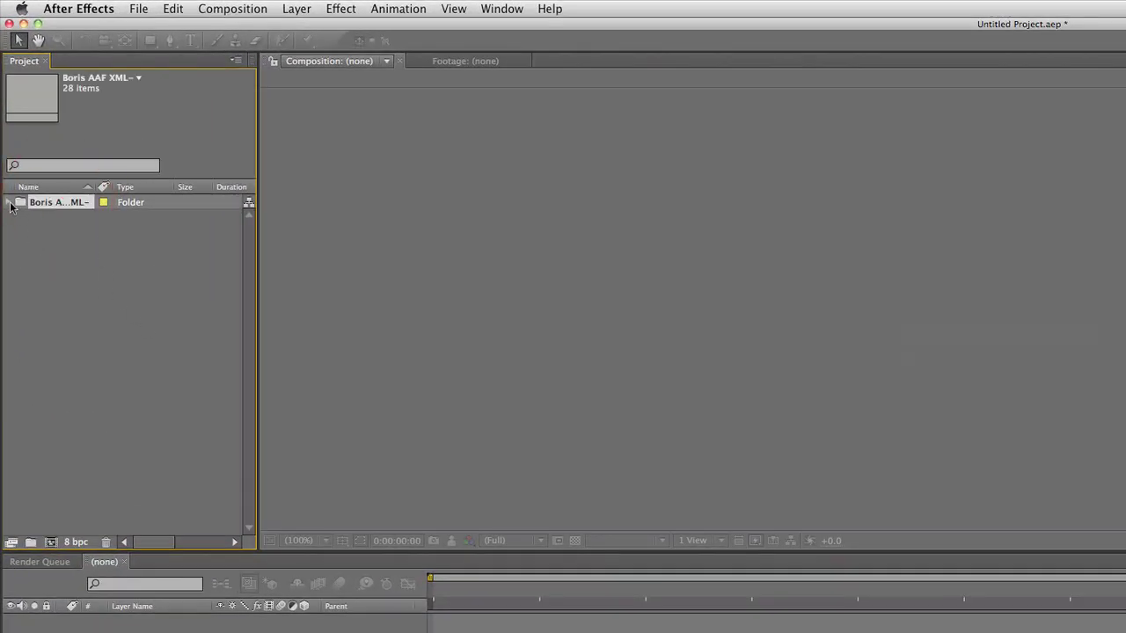
pyautogui.click(8, 203)
pyautogui.click(52, 218)
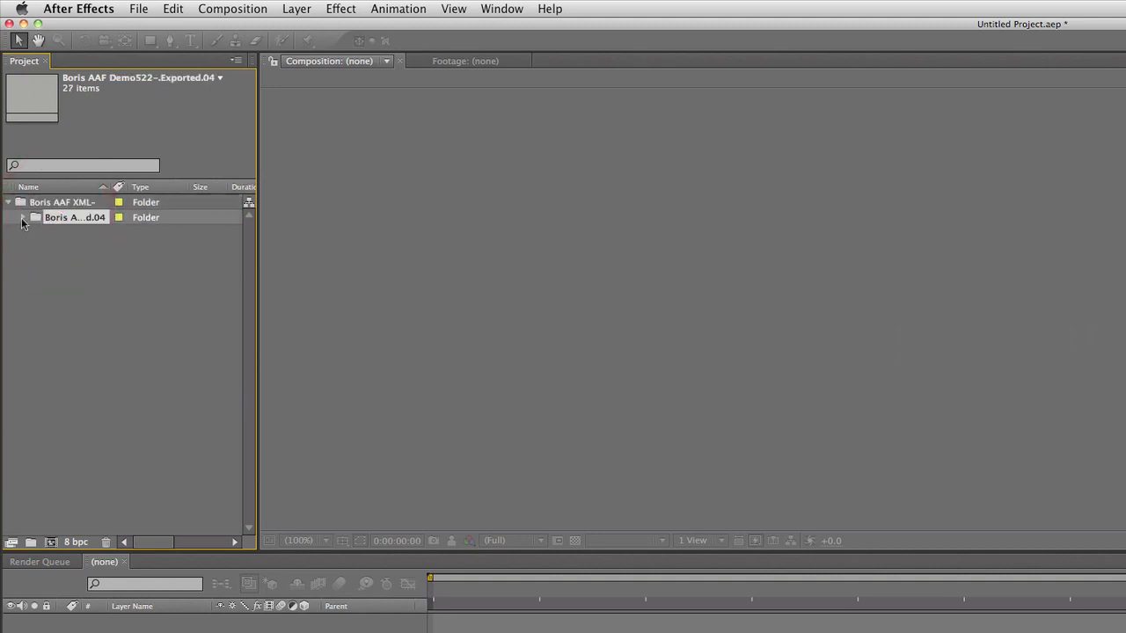
pyautogui.click(23, 217)
pyautogui.scroll(-3, 87, 340)
pyautogui.scroll(3, 88, 386)
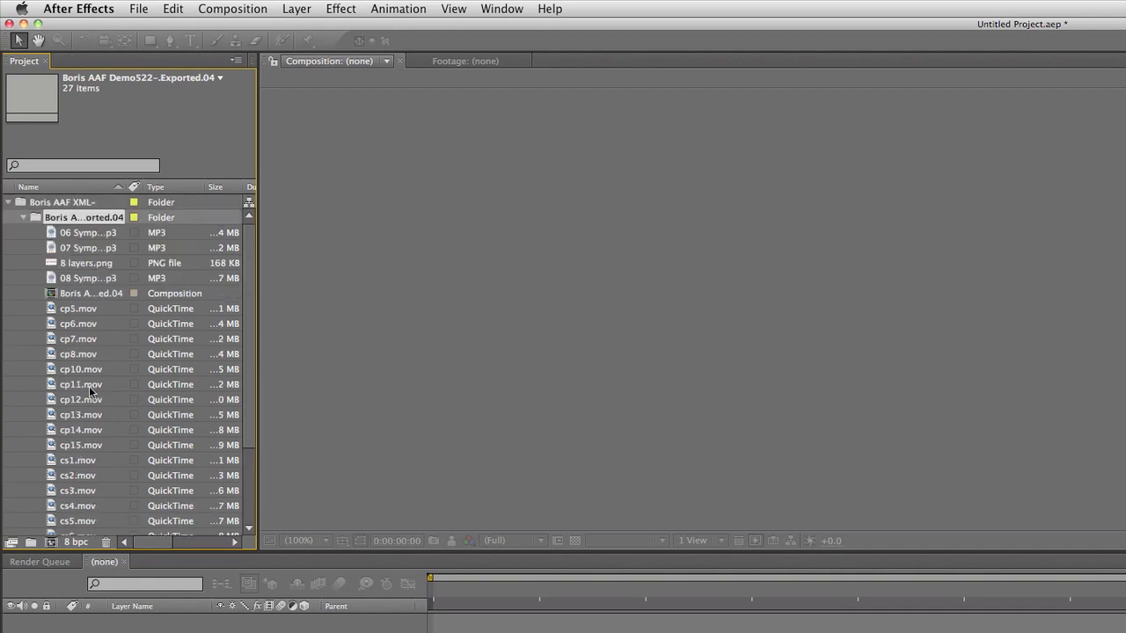
pyautogui.scroll(-1, 89, 386)
pyautogui.scroll(1, 97, 361)
pyautogui.click(103, 297)
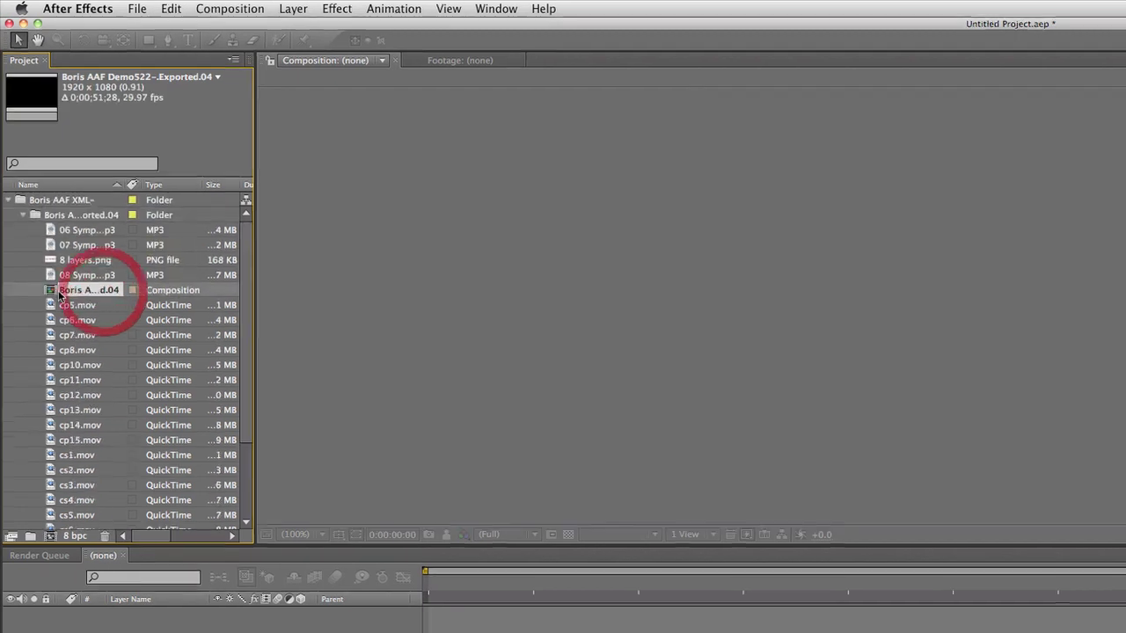
pyautogui.doubleClick(45, 161)
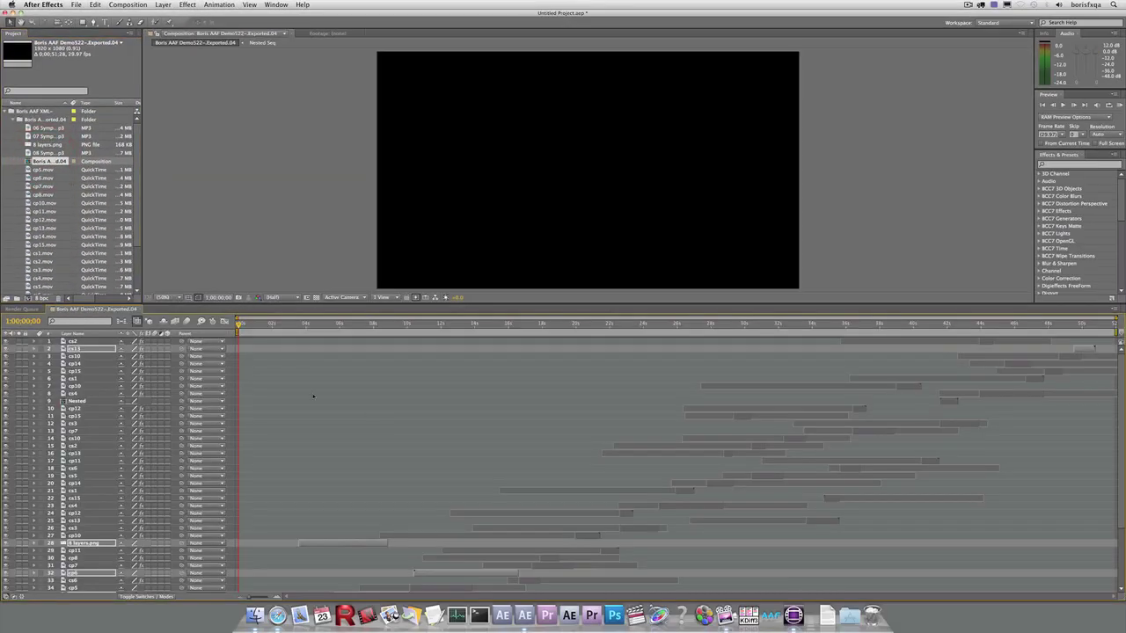
# Scrub through the imported composition's timeline to check the transferred clips, effects, transitions and picture-in-picture layers.
pyautogui.moveTo(275, 321); pyautogui.dragTo(540, 343)
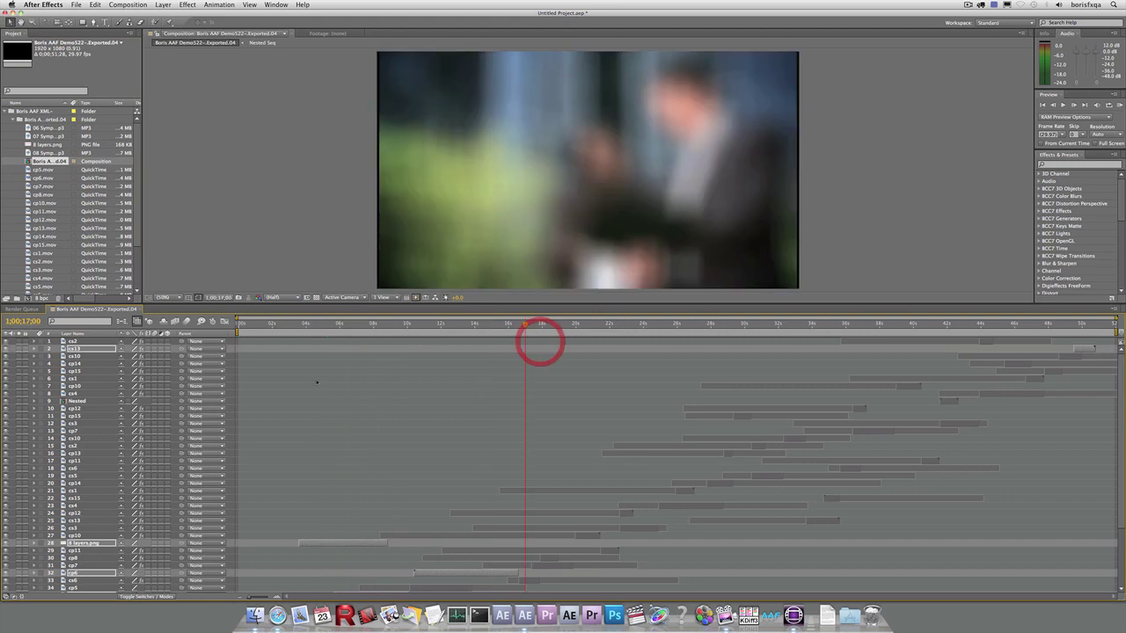
pyautogui.click(553, 327)
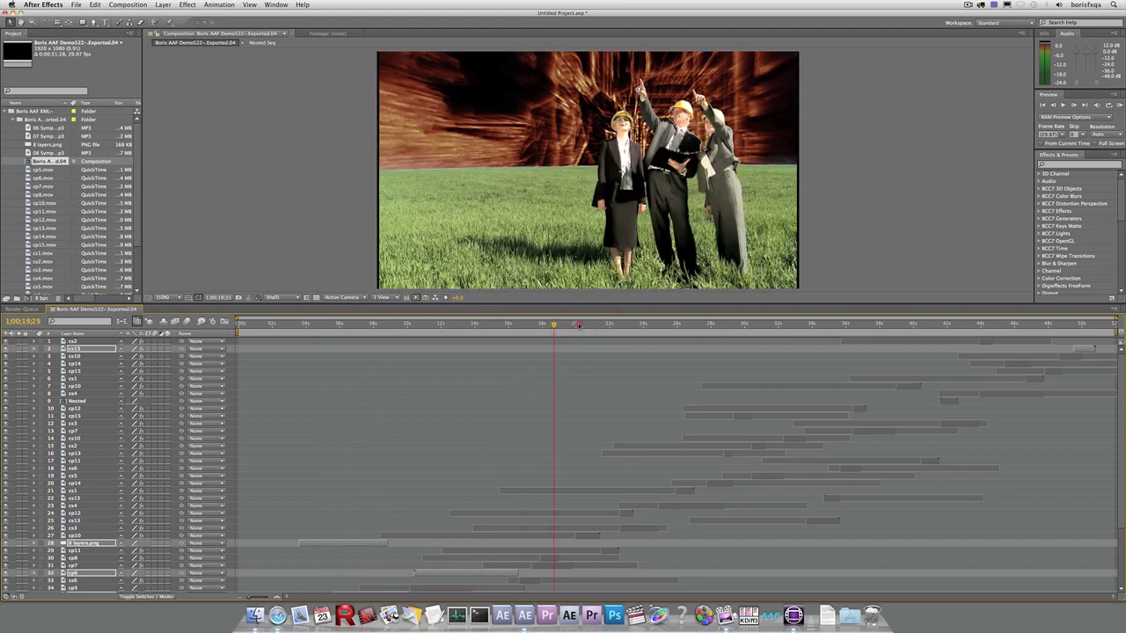
pyautogui.moveTo(576, 325); pyautogui.dragTo(450, 353)
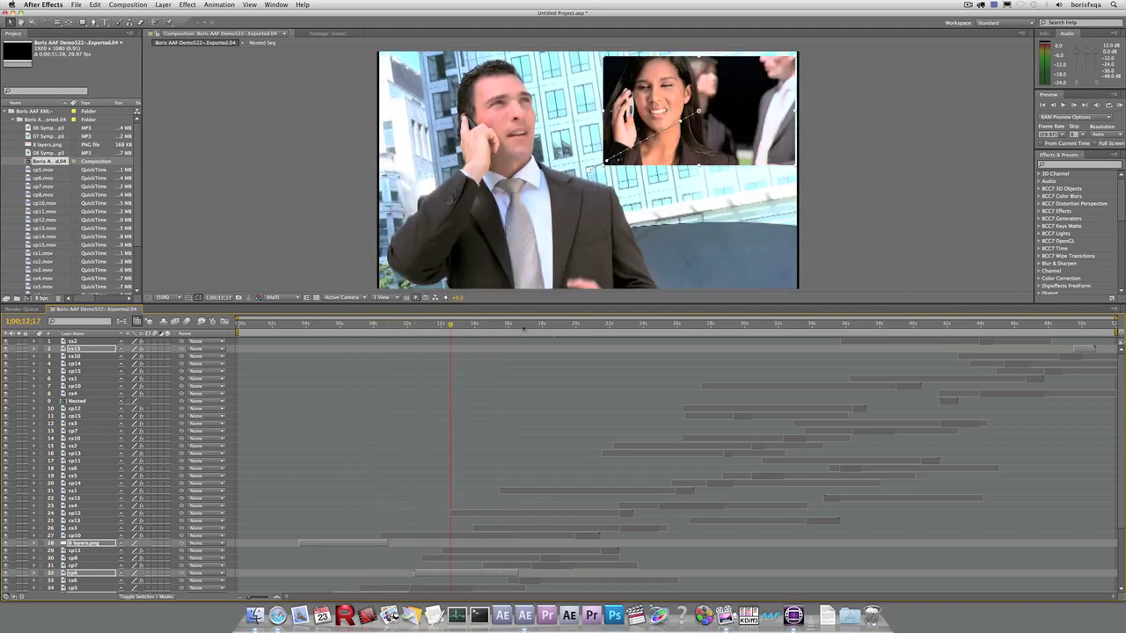
pyautogui.moveTo(523, 329); pyautogui.dragTo(747, 320)
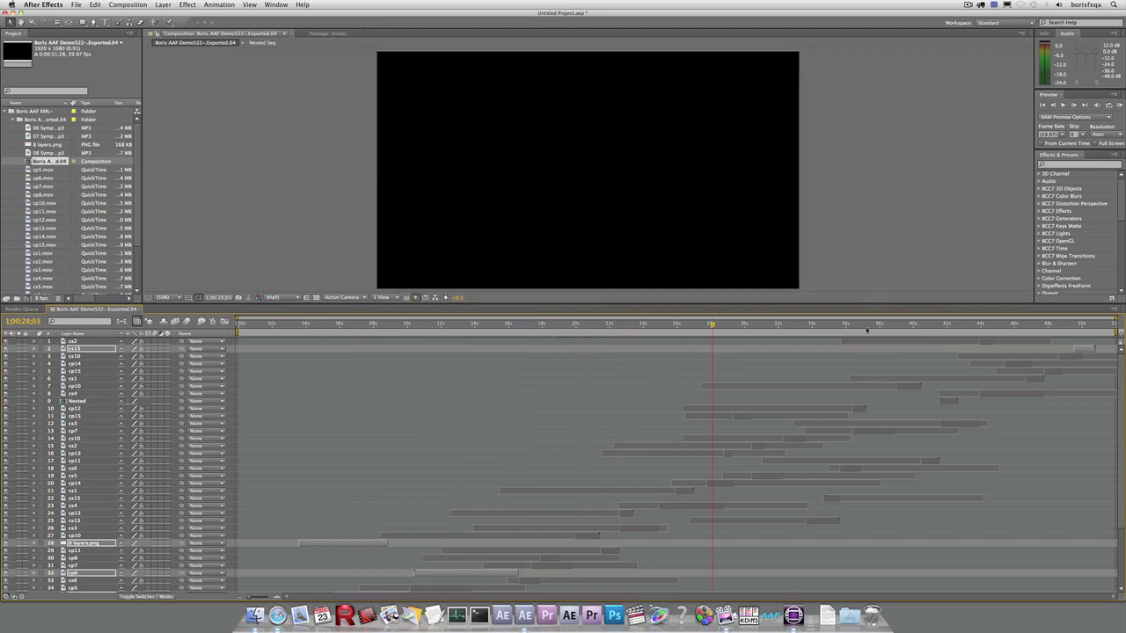
pyautogui.click(892, 325)
pyautogui.click(982, 325)
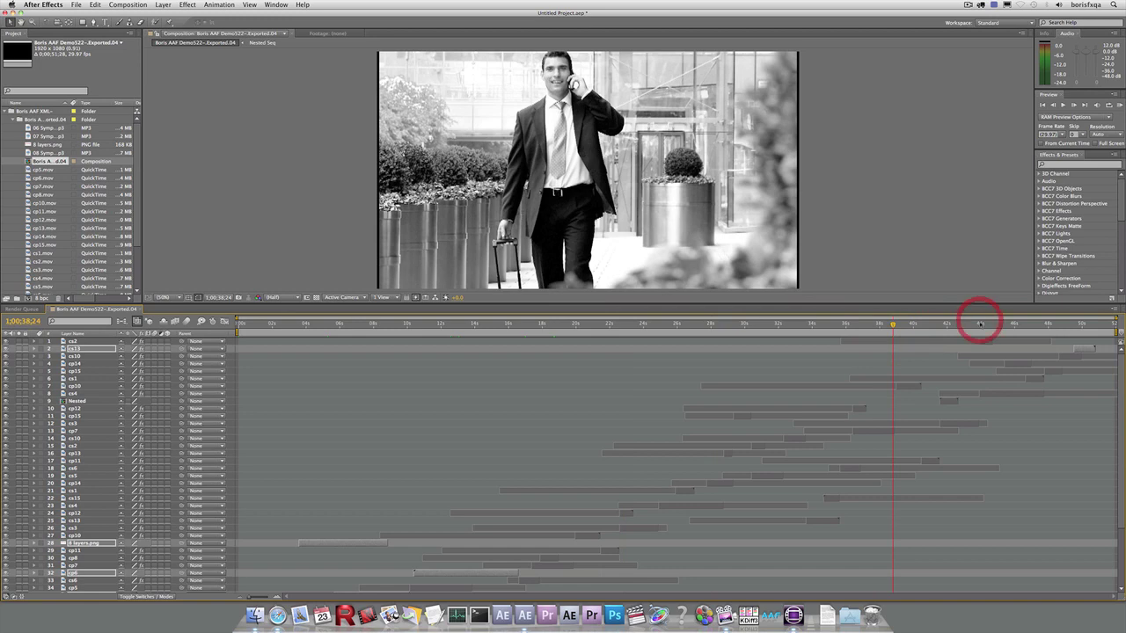
pyautogui.click(1023, 325)
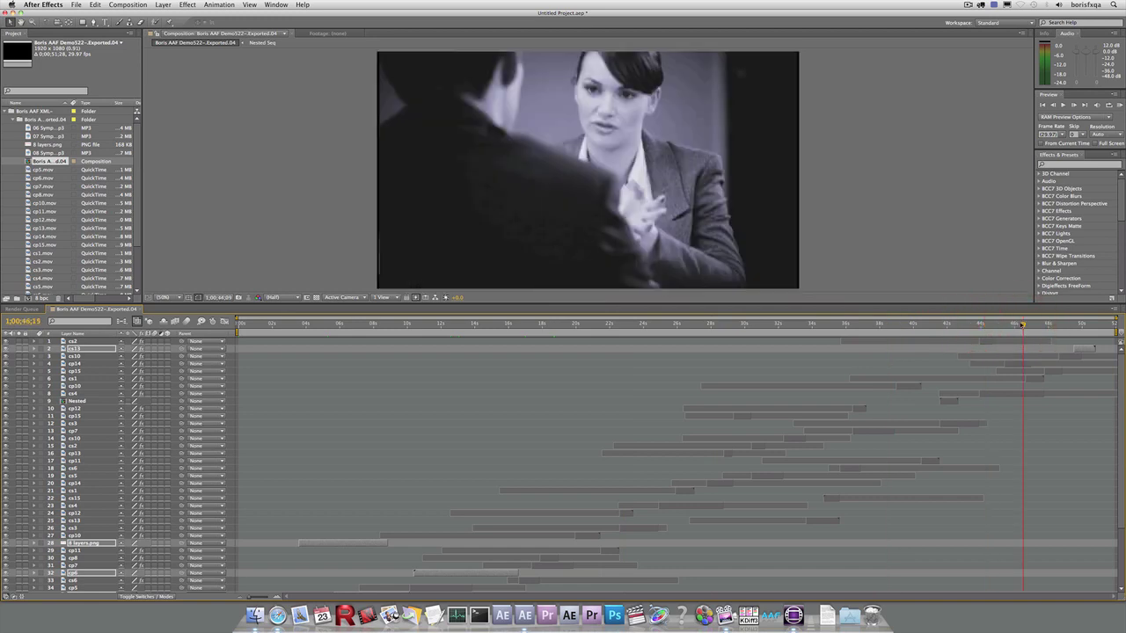
pyautogui.click(1079, 326)
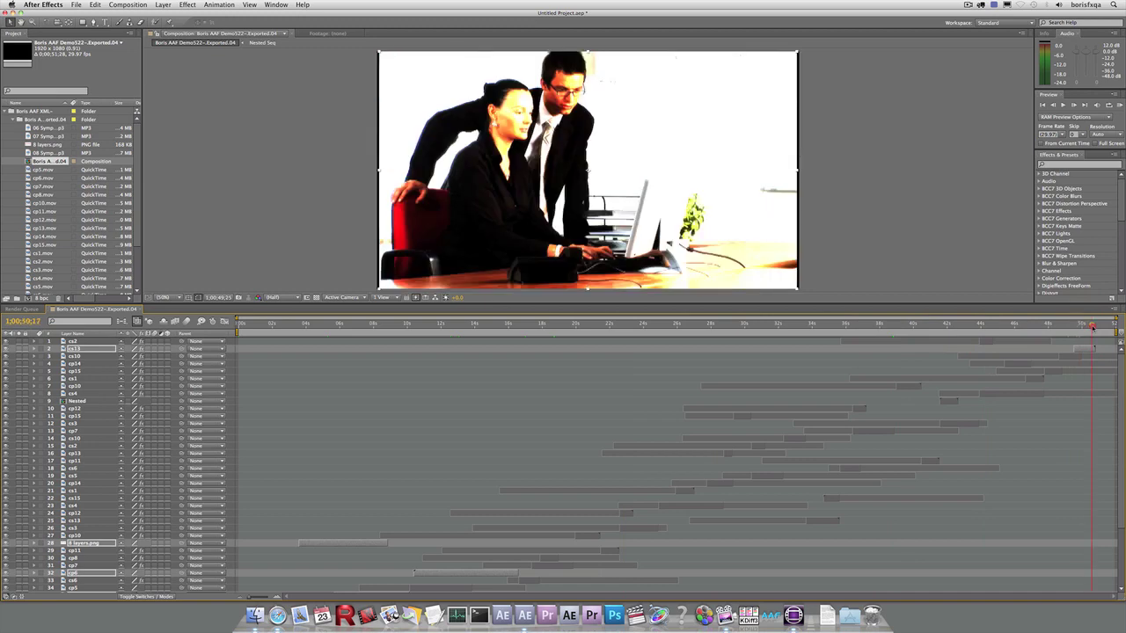
pyautogui.click(1091, 324)
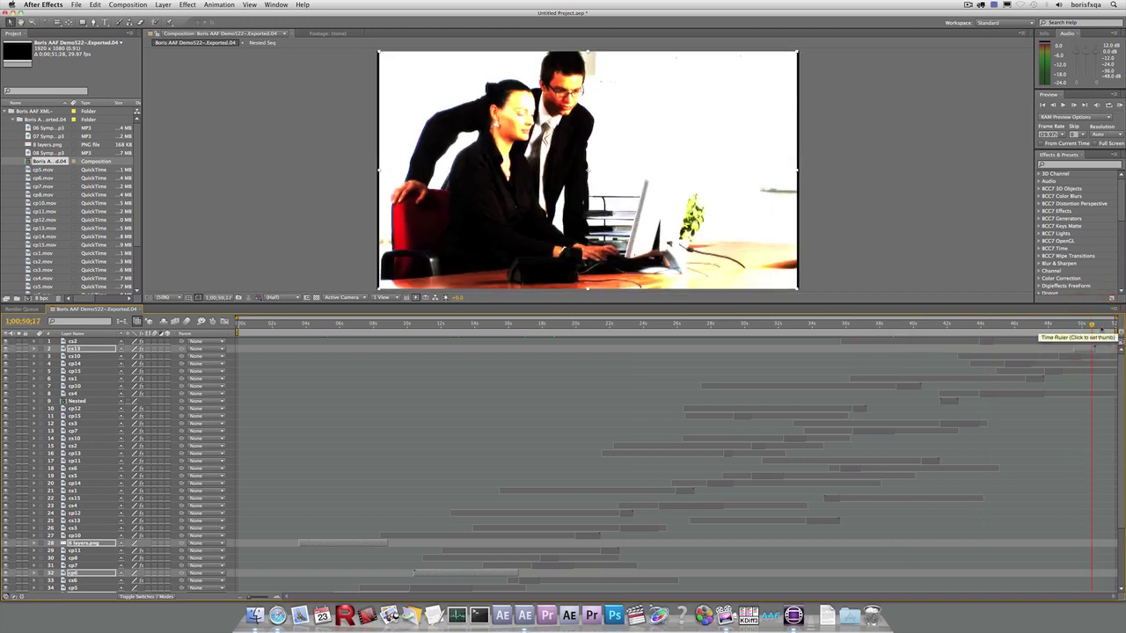
pyautogui.moveTo(696, 324); pyautogui.dragTo(765, 324)
pyautogui.moveTo(481, 345); pyautogui.dragTo(388, 339)
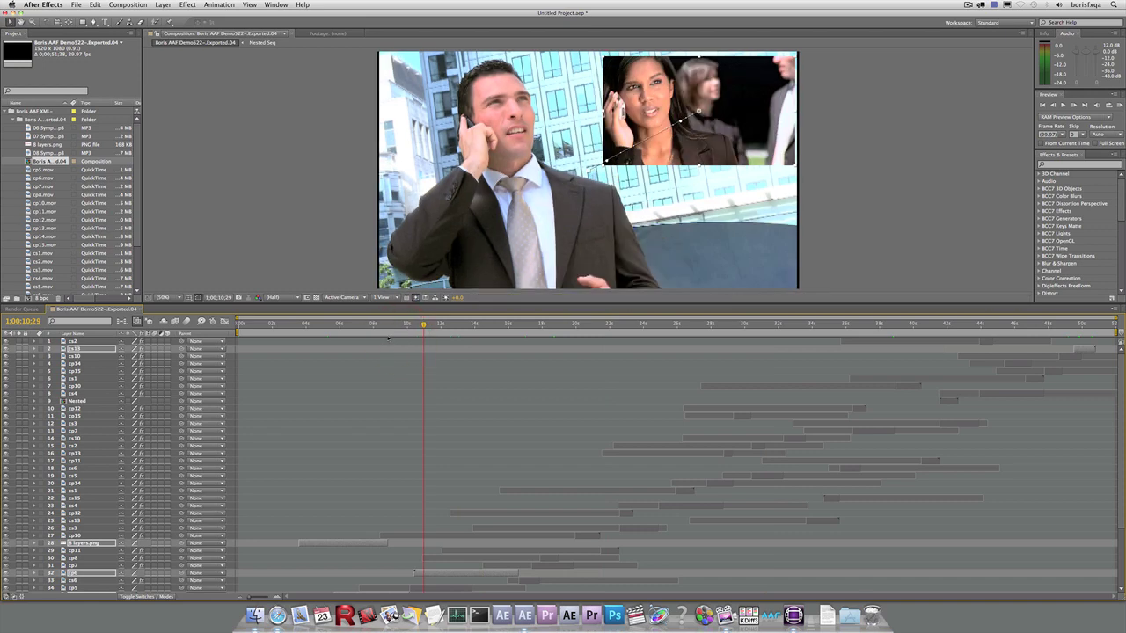